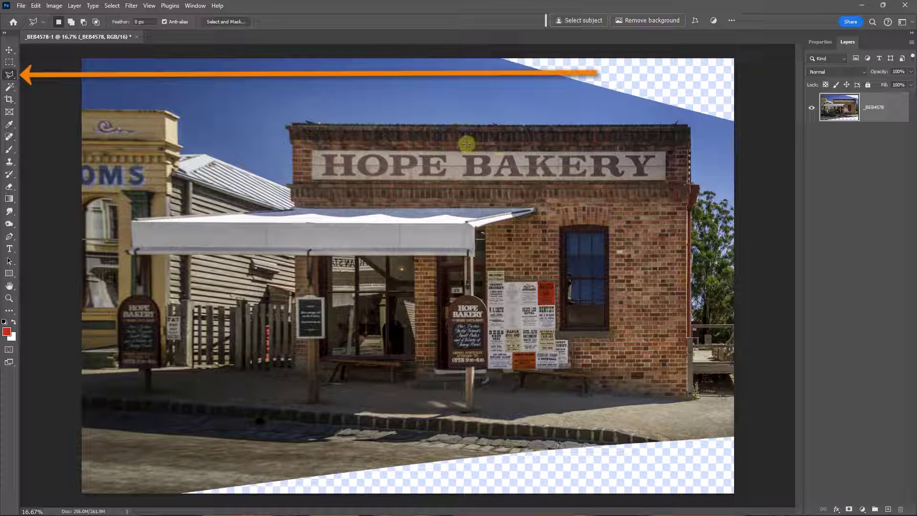
- Outline the bakery photo's top-right transparent wedge with the Polygonal Lasso Tool
{"action": "left_click", "coordinate": [15, 82]}
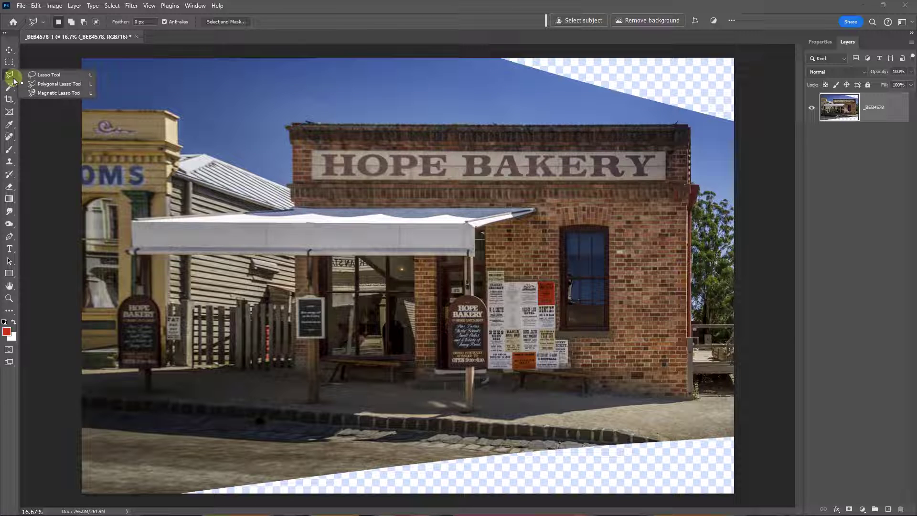
{"action": "left_click", "coordinate": [34, 85]}
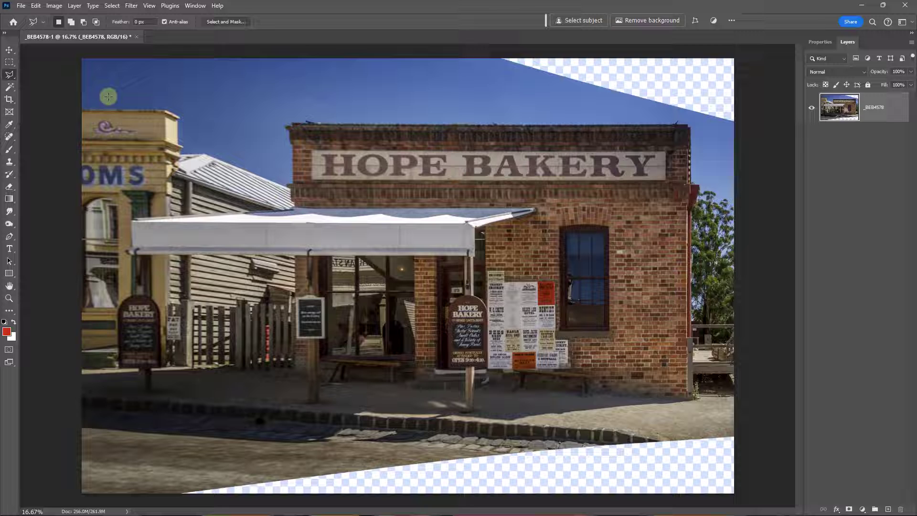
{"action": "left_click", "coordinate": [468, 51]}
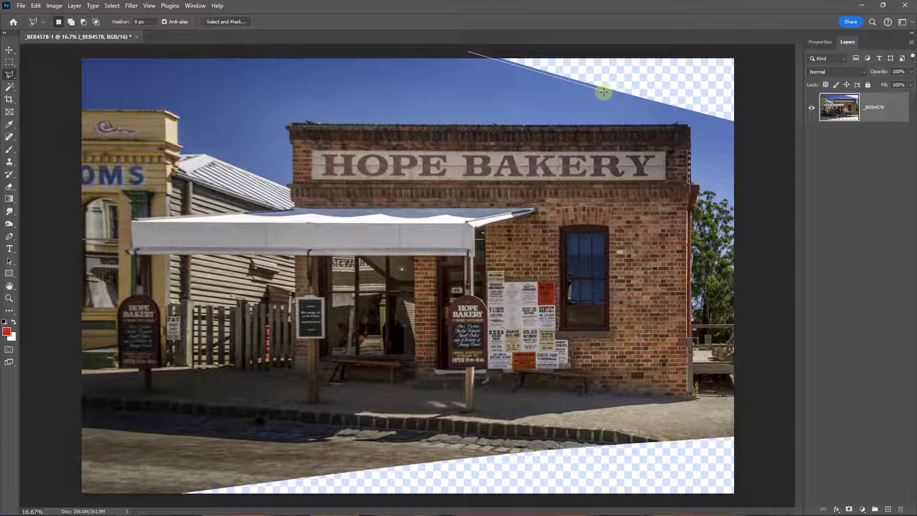
{"action": "left_click", "coordinate": [751, 129]}
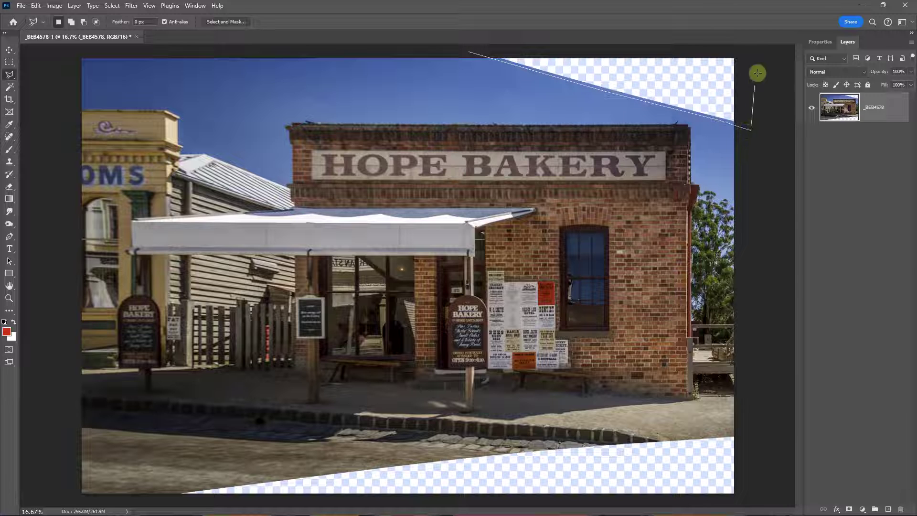
{"action": "left_click", "coordinate": [746, 49]}
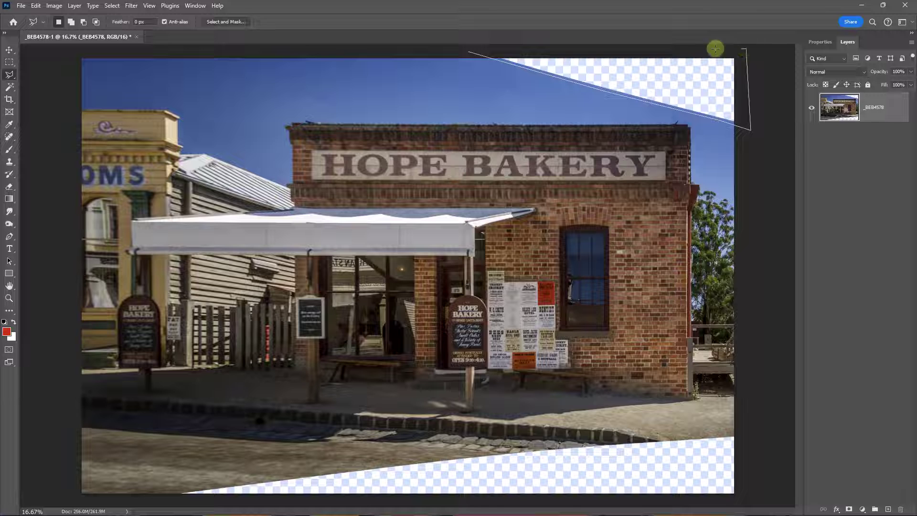
{"action": "left_click", "coordinate": [469, 52]}
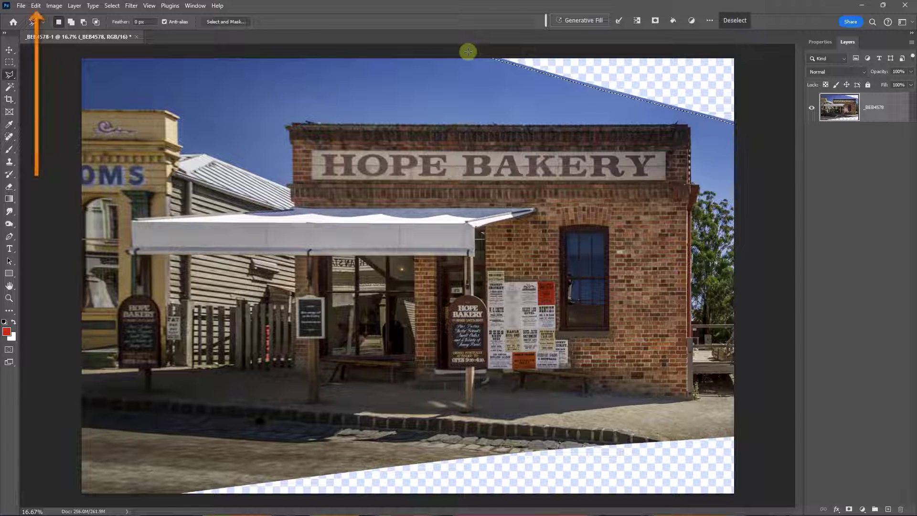
- Start Content-Aware Fill on the wedge with Output To set to New Layer
{"action": "left_click", "coordinate": [36, 5]}
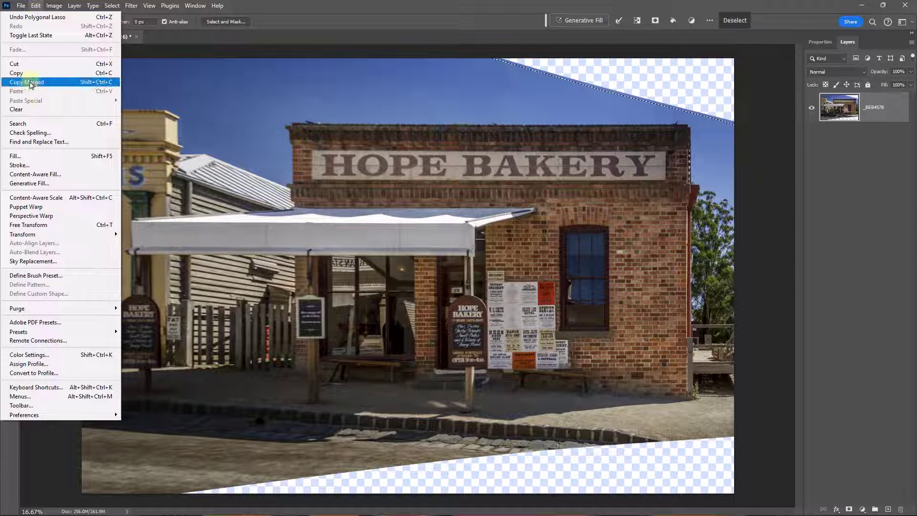
{"action": "left_click", "coordinate": [30, 174]}
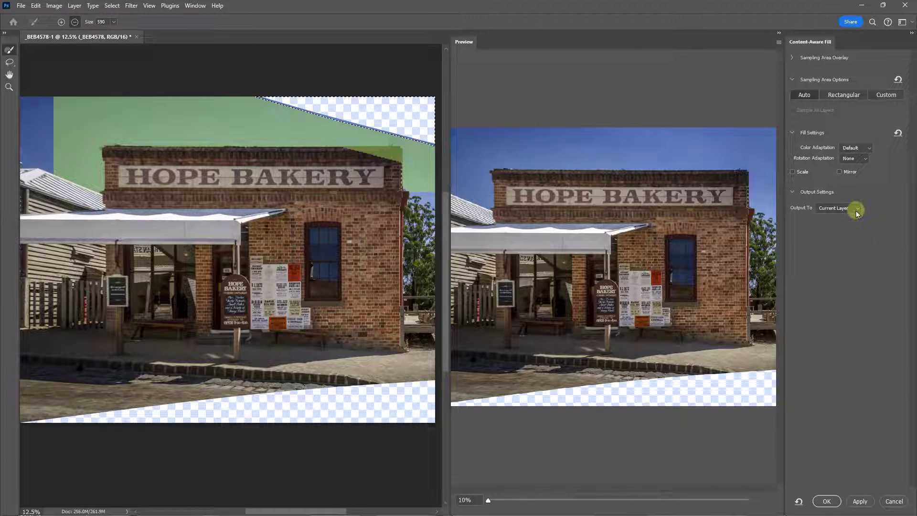
{"action": "left_click", "coordinate": [858, 209]}
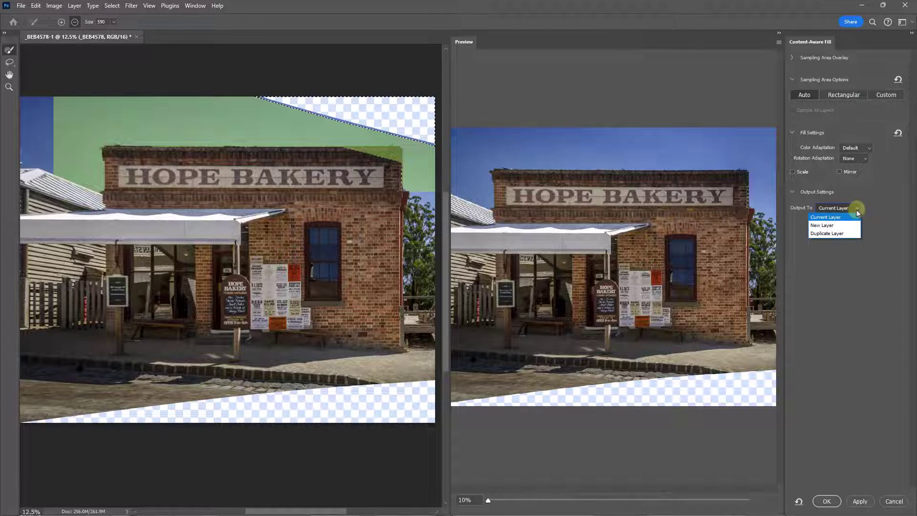
{"action": "left_click", "coordinate": [821, 226]}
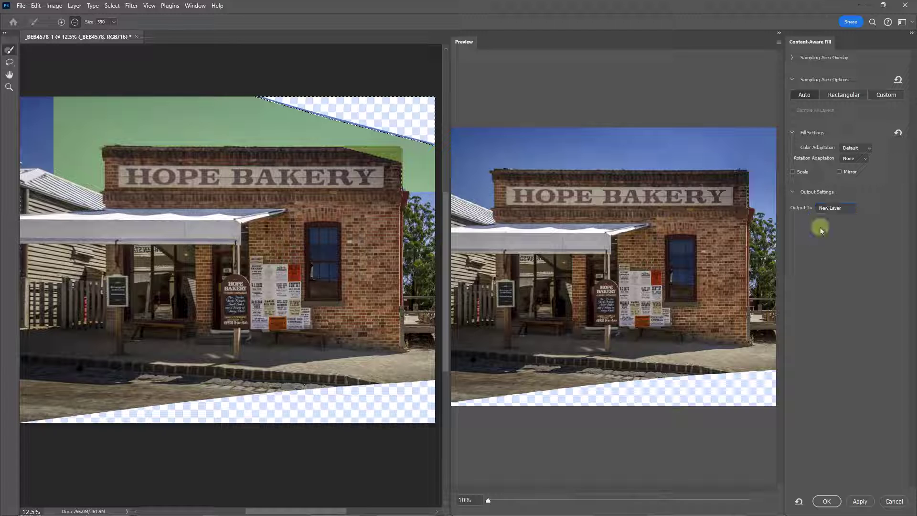
- Apply the sky fill to a new layer, deselect, and toggle the layer's visibility to compare
{"action": "left_click", "coordinate": [826, 501]}
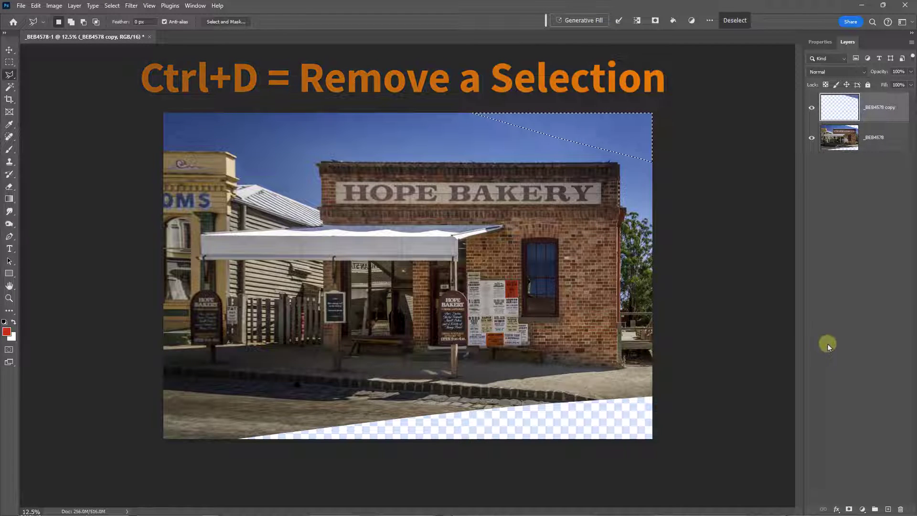
{"action": "key", "text": "ctrl+d"}
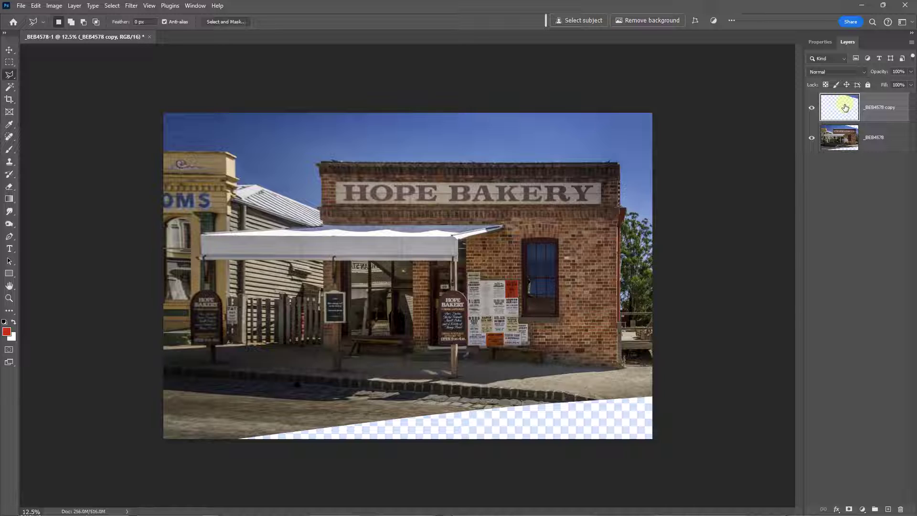
{"action": "left_click", "coordinate": [811, 109]}
{"action": "left_click", "coordinate": [811, 108]}
- On the _BEB4578 layer, outline the bottom transparent strip and start Content-Aware Fill on it
{"action": "left_click", "coordinate": [839, 137]}
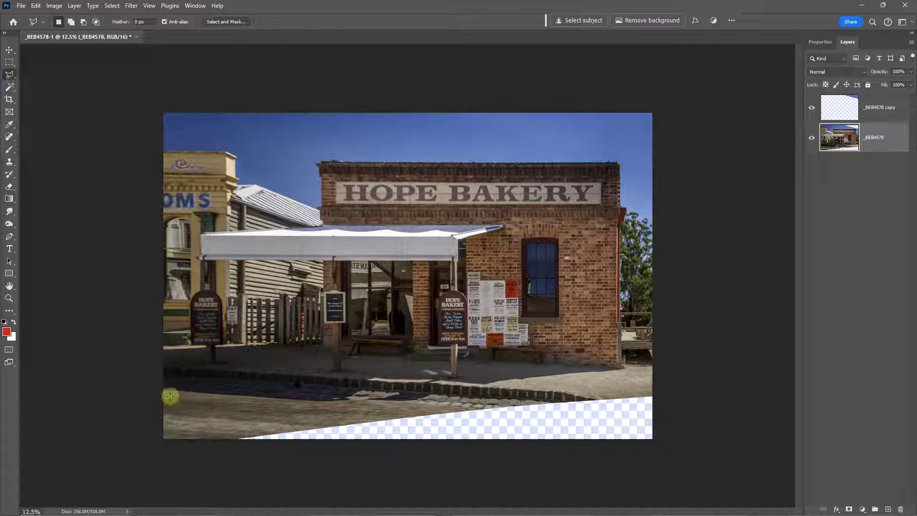
{"action": "left_click", "coordinate": [222, 440]}
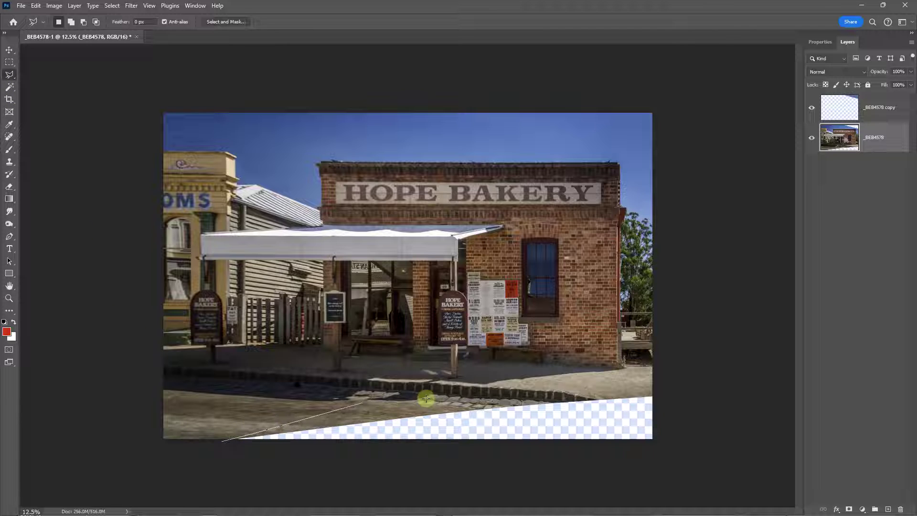
{"action": "left_click", "coordinate": [657, 392]}
{"action": "left_click", "coordinate": [661, 451]}
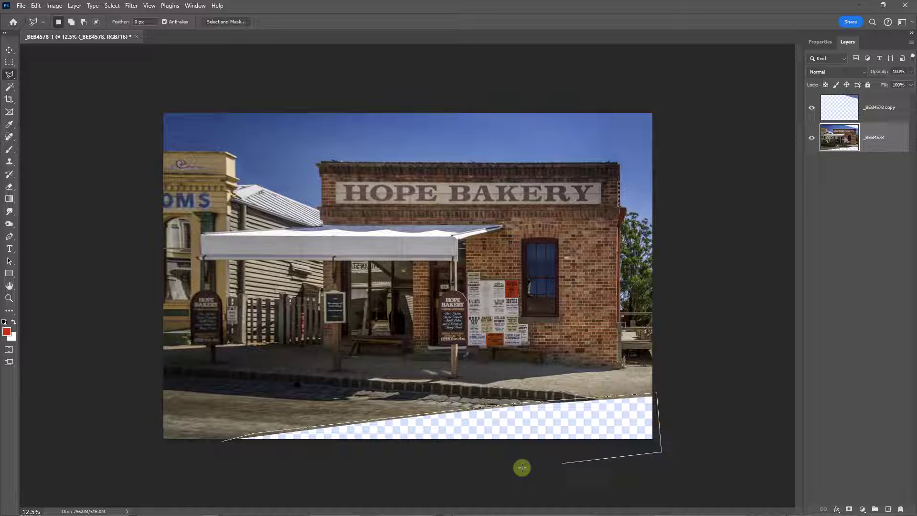
{"action": "left_click", "coordinate": [267, 468]}
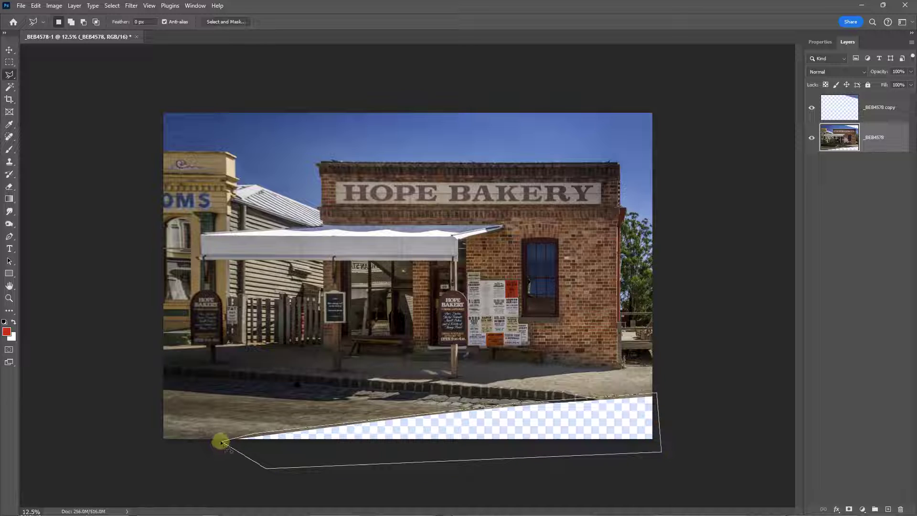
{"action": "left_click", "coordinate": [222, 443]}
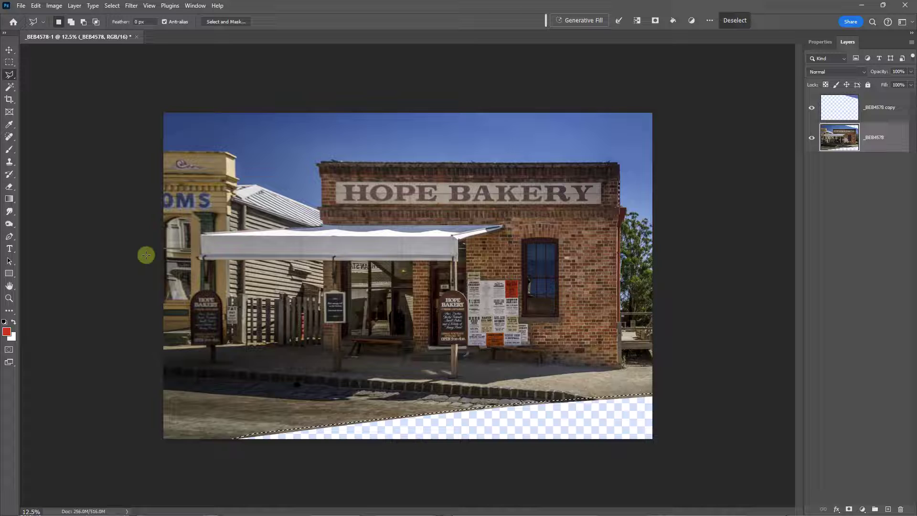
{"action": "left_click", "coordinate": [36, 6]}
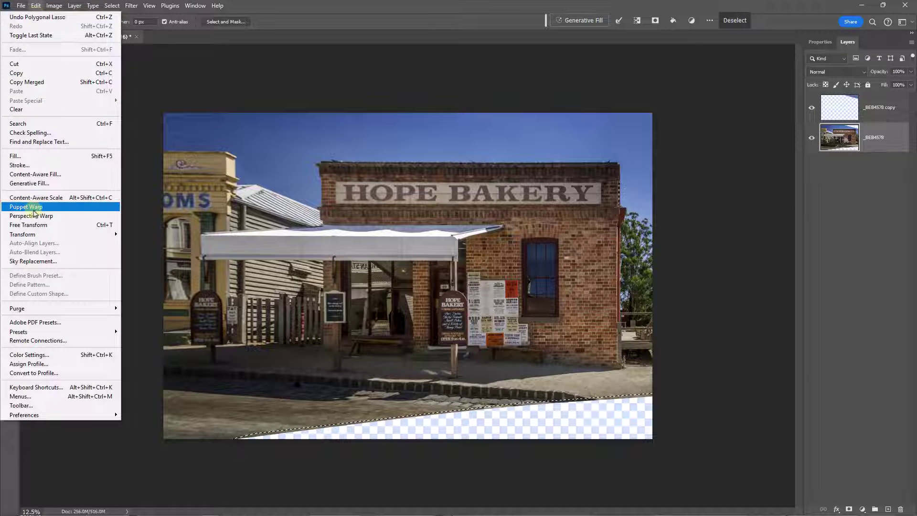
{"action": "left_click", "coordinate": [36, 175]}
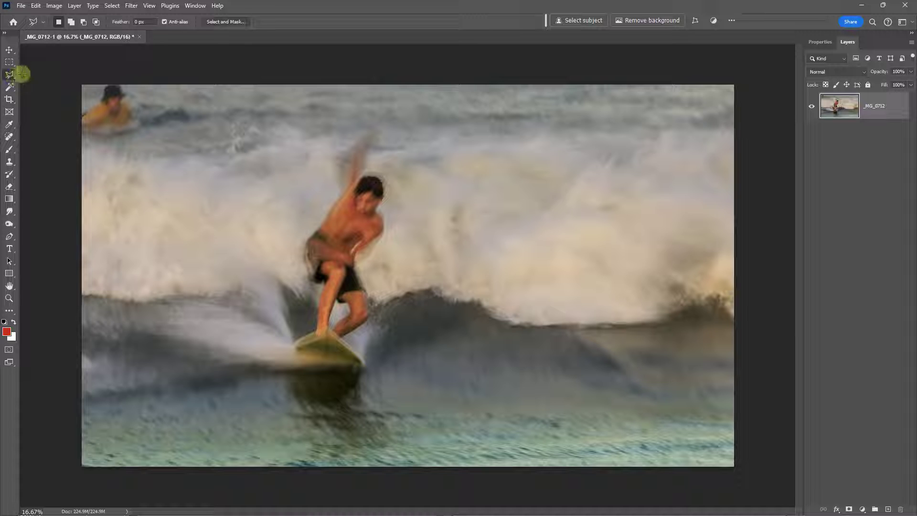
- Box the top-left swimmer with a Normal-style Rectangular Marquee and start Content-Aware Fill
{"action": "right_click", "coordinate": [12, 64]}
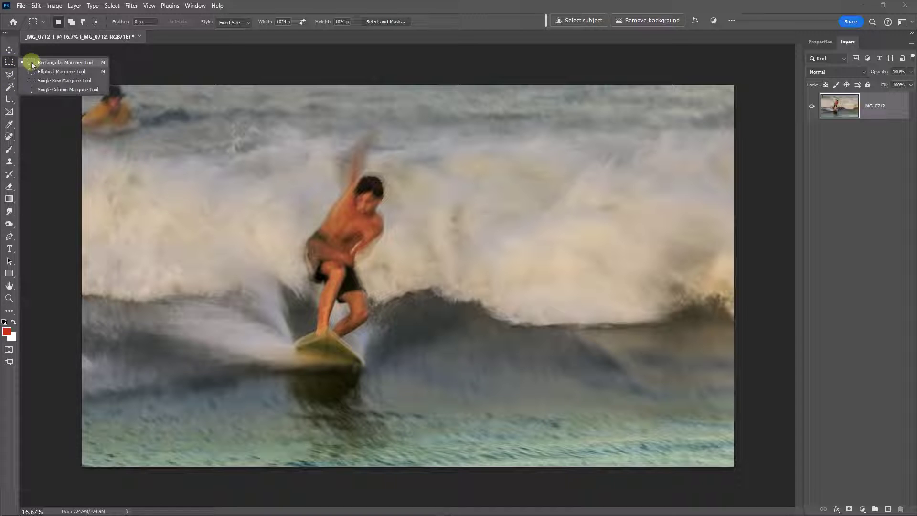
{"action": "left_click", "coordinate": [36, 62]}
{"action": "left_click", "coordinate": [248, 23]}
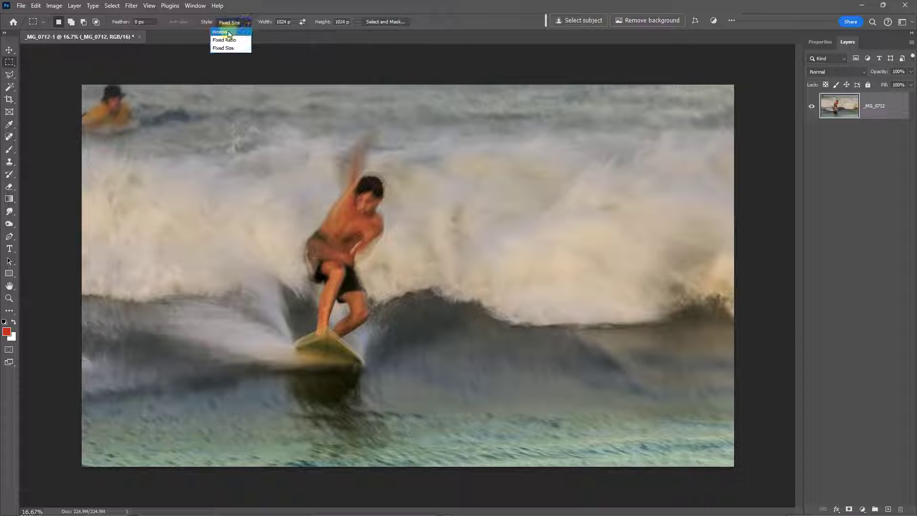
{"action": "left_click", "coordinate": [230, 36]}
{"action": "left_click_drag", "start_coordinate": [83, 85], "coordinate": [148, 145]}
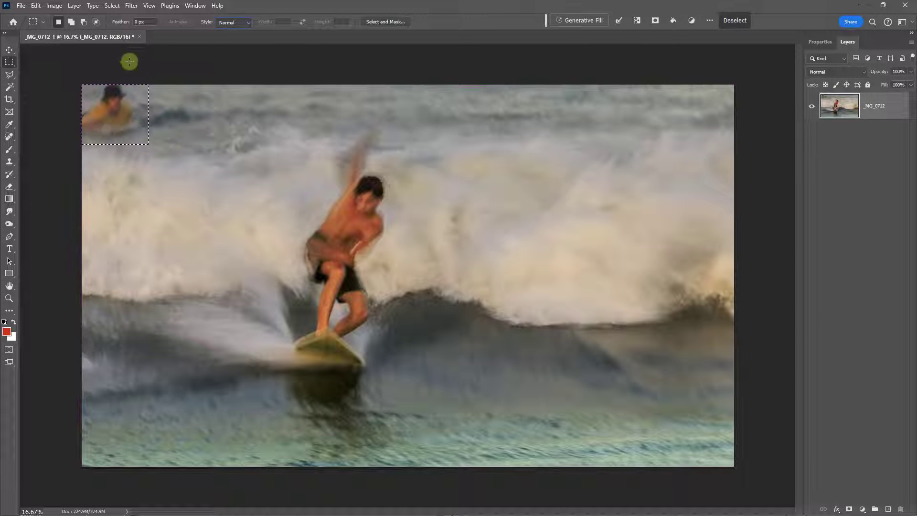
{"action": "left_click", "coordinate": [35, 5]}
{"action": "left_click", "coordinate": [32, 174]}
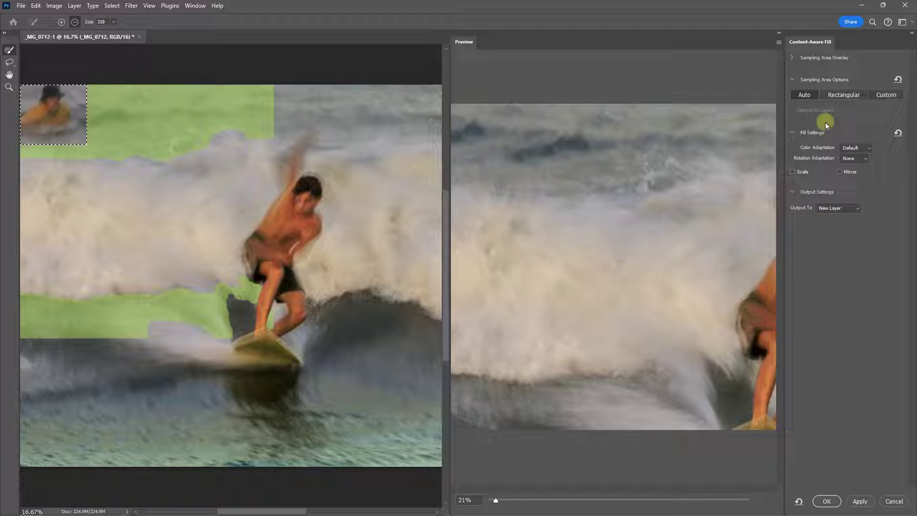
- Switch the swimmer fill's sampling area from Rectangular to an empty Custom area
{"action": "left_click", "coordinate": [840, 97]}
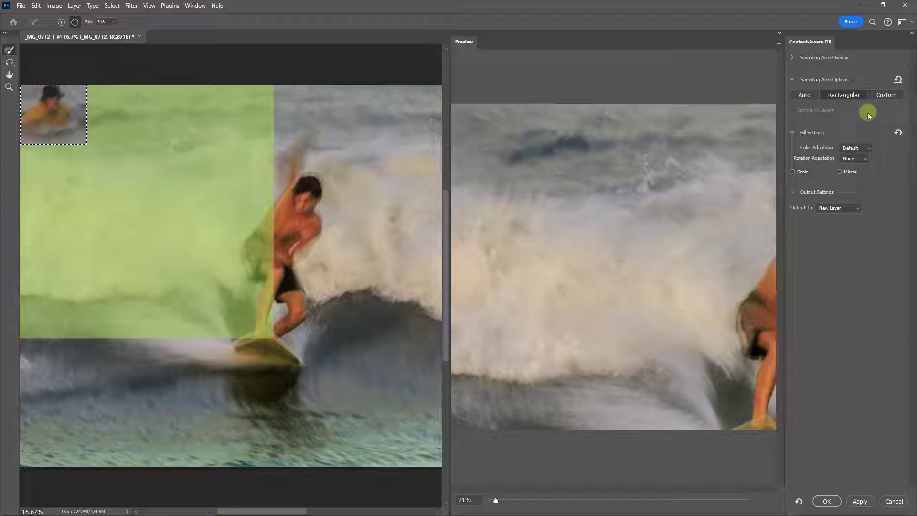
{"action": "left_click", "coordinate": [885, 96]}
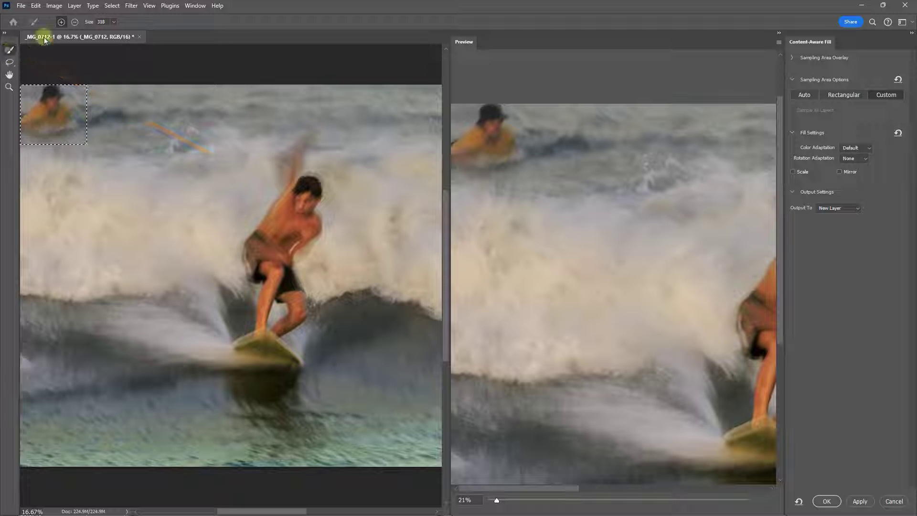
- Paint a custom sampling area over the upper waves, then revert sampling to Auto
{"action": "left_click", "coordinate": [61, 22]}
{"action": "mouse_move", "coordinate": [180, 116]}
{"action": "left_mouse_down"}
{"action": "mouse_move", "coordinate": [152, 113]}
{"action": "mouse_move", "coordinate": [159, 137]}
{"action": "mouse_move", "coordinate": [205, 80]}
{"action": "mouse_move", "coordinate": [184, 151]}
{"action": "mouse_move", "coordinate": [239, 86]}
{"action": "mouse_move", "coordinate": [249, 94]}
{"action": "mouse_move", "coordinate": [227, 142]}
{"action": "mouse_move", "coordinate": [236, 147]}
{"action": "mouse_move", "coordinate": [267, 99]}
{"action": "mouse_move", "coordinate": [242, 125]}
{"action": "left_mouse_up"}
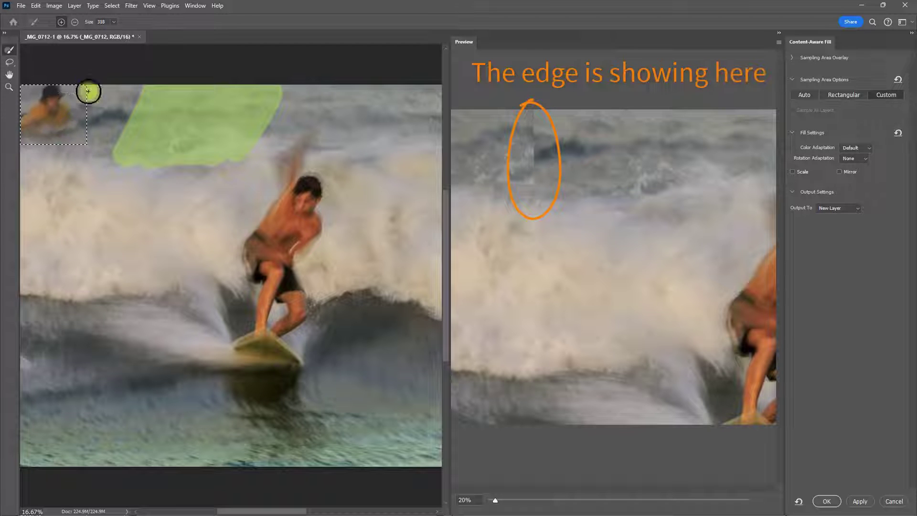
{"action": "mouse_move", "coordinate": [88, 91]}
{"action": "left_mouse_down"}
{"action": "mouse_move", "coordinate": [90, 152]}
{"action": "mouse_move", "coordinate": [143, 83]}
{"action": "mouse_move", "coordinate": [101, 146]}
{"action": "mouse_move", "coordinate": [113, 77]}
{"action": "mouse_move", "coordinate": [101, 101]}
{"action": "left_mouse_up"}
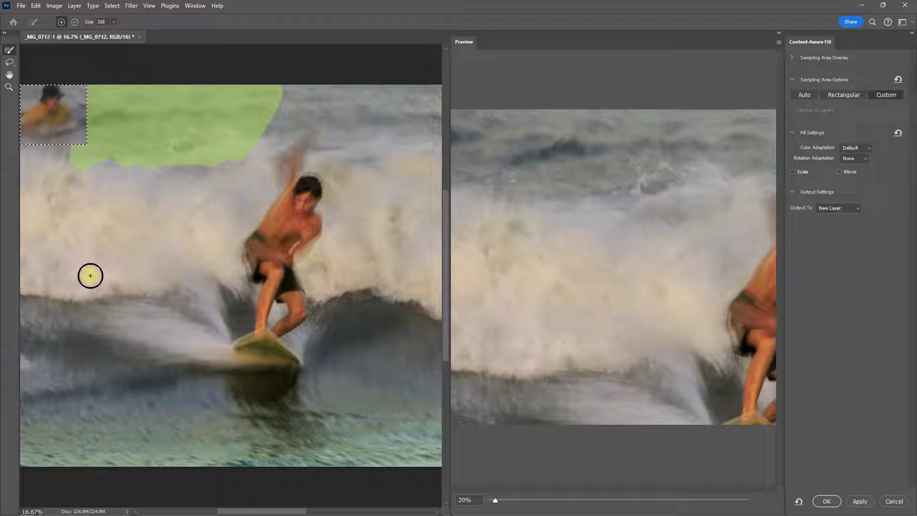
{"action": "left_click", "coordinate": [804, 96]}
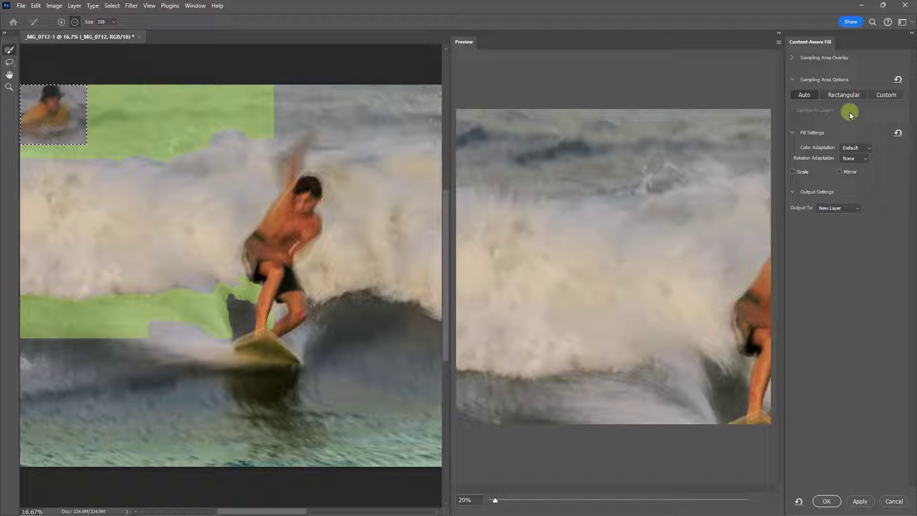
- Output the swimmer fill to a duplicate layer, deselect, and toggle the copy to compare
{"action": "left_click", "coordinate": [857, 209]}
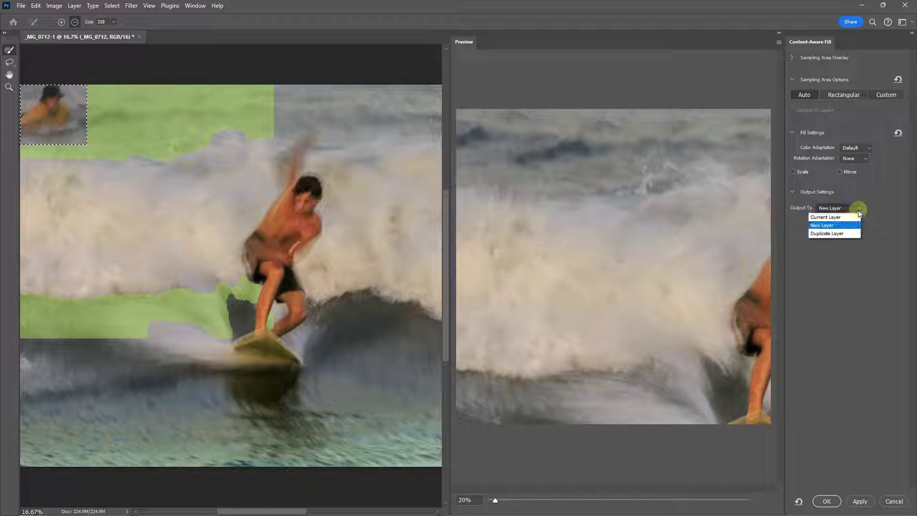
{"action": "left_click", "coordinate": [838, 240]}
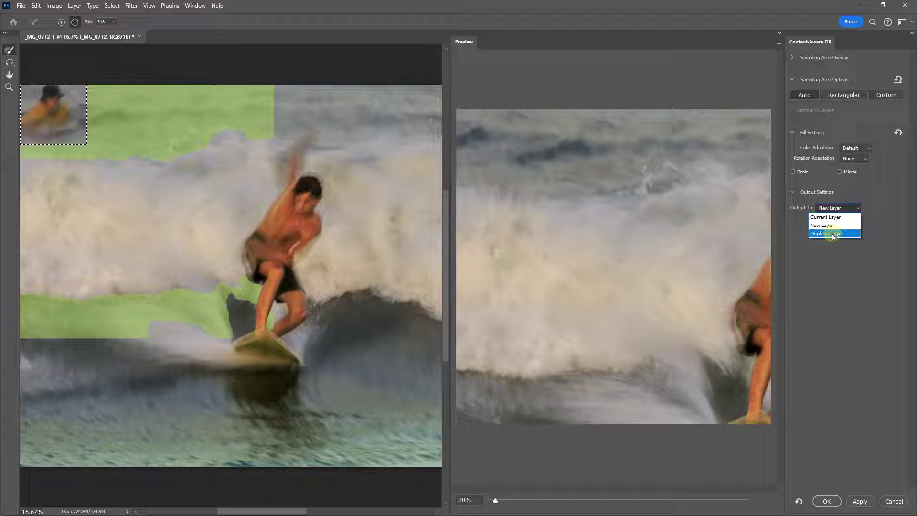
{"action": "left_click", "coordinate": [827, 502]}
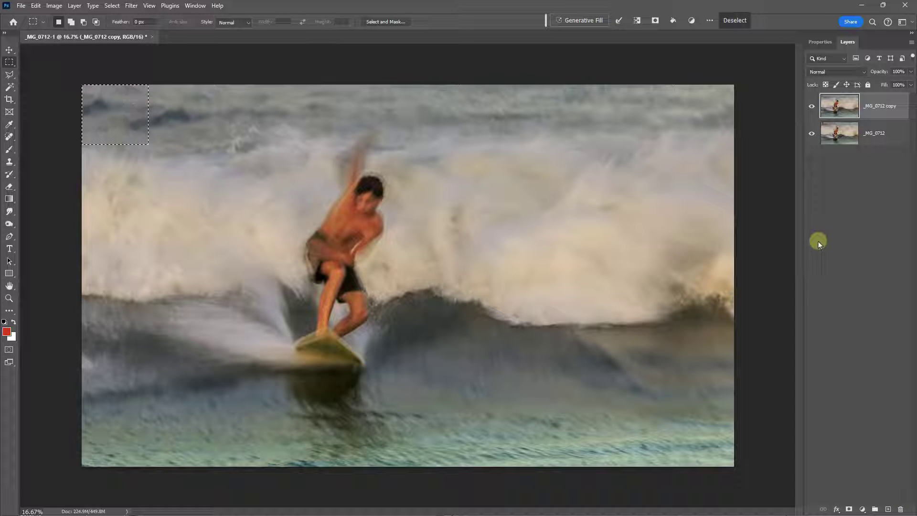
{"action": "key", "text": "ctrl+d"}
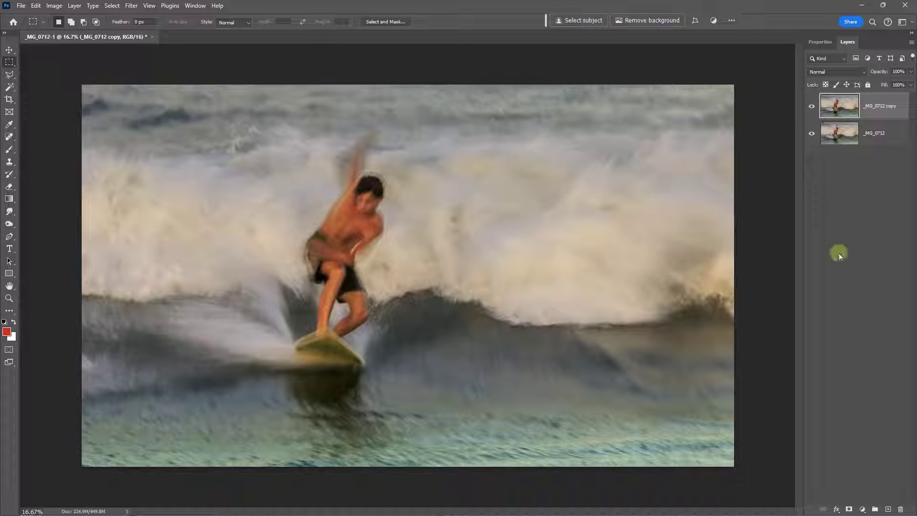
{"action": "left_click", "coordinate": [813, 107]}
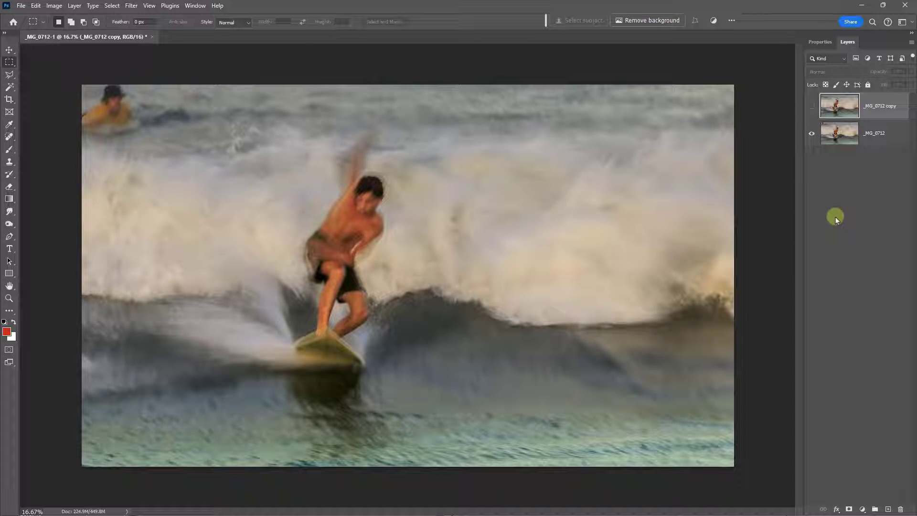
{"action": "left_click", "coordinate": [811, 107]}
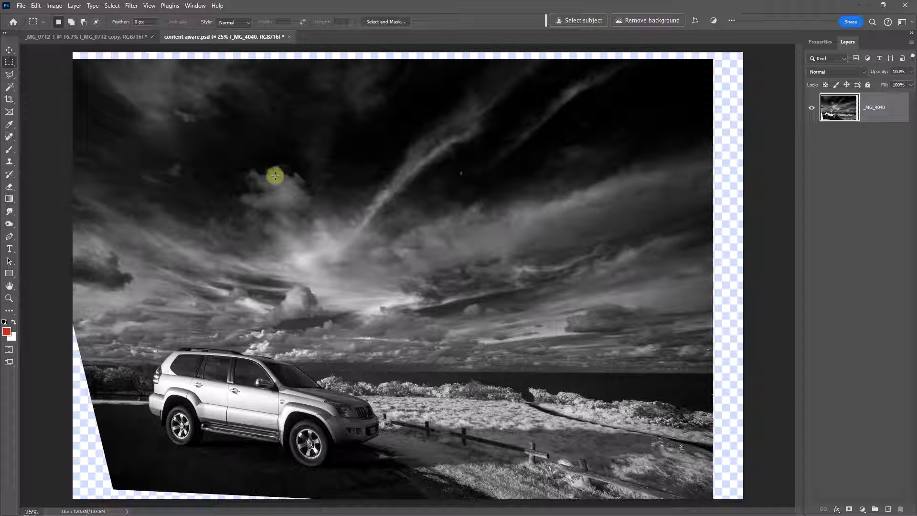
- Outline the car photo's bottom-left transparent wedge with the Polygonal Lasso and start Content-Aware Fill
{"action": "left_click", "coordinate": [10, 75]}
{"action": "right_click", "coordinate": [12, 77]}
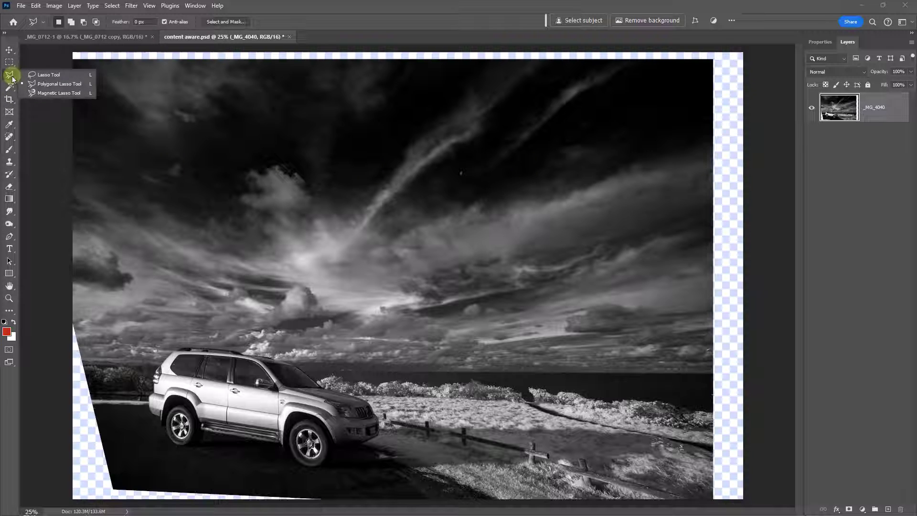
{"action": "left_click", "coordinate": [43, 84]}
{"action": "left_click", "coordinate": [64, 287]}
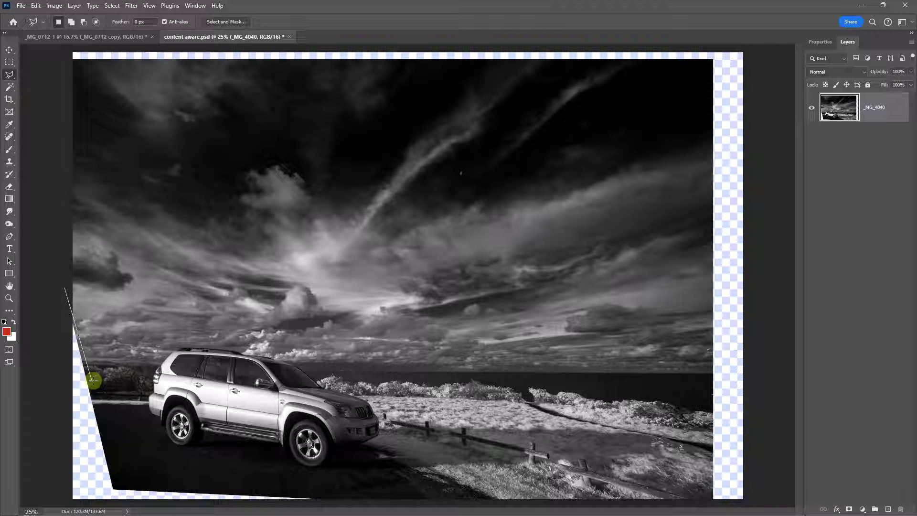
{"action": "left_click", "coordinate": [117, 488]}
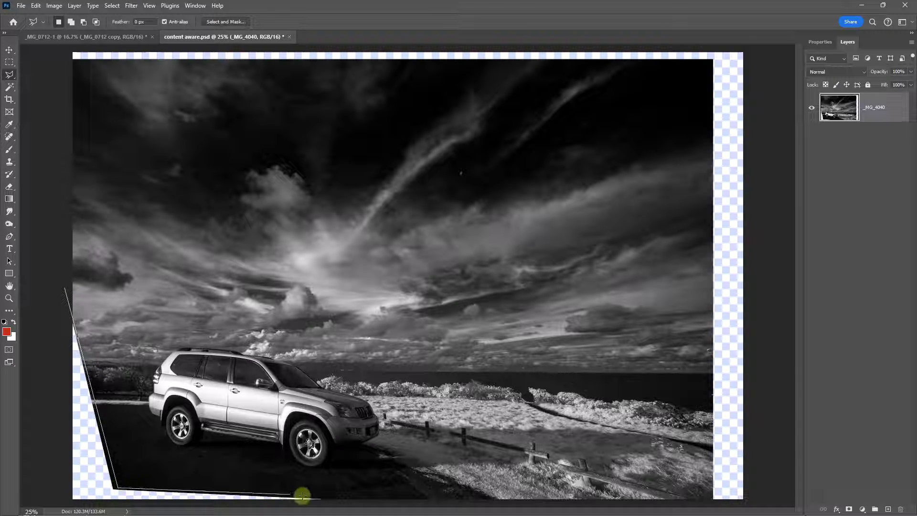
{"action": "left_click", "coordinate": [326, 505]}
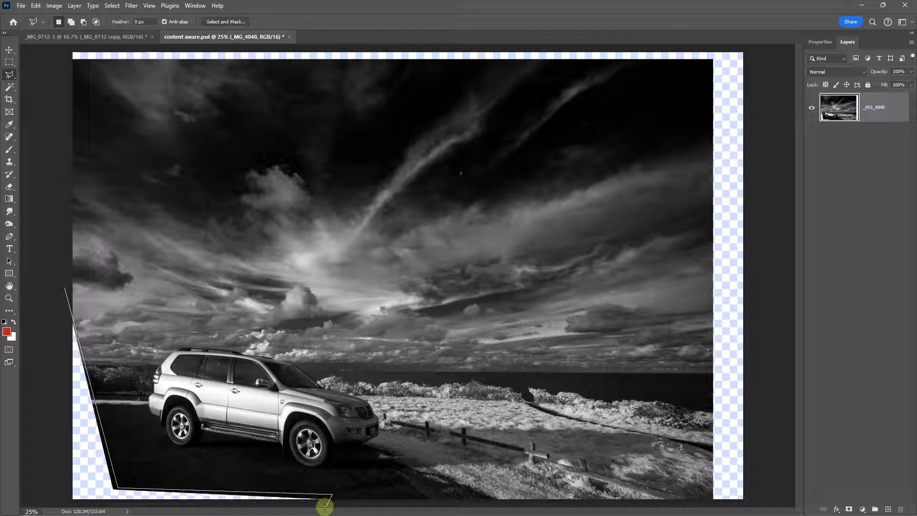
{"action": "left_click", "coordinate": [53, 505]}
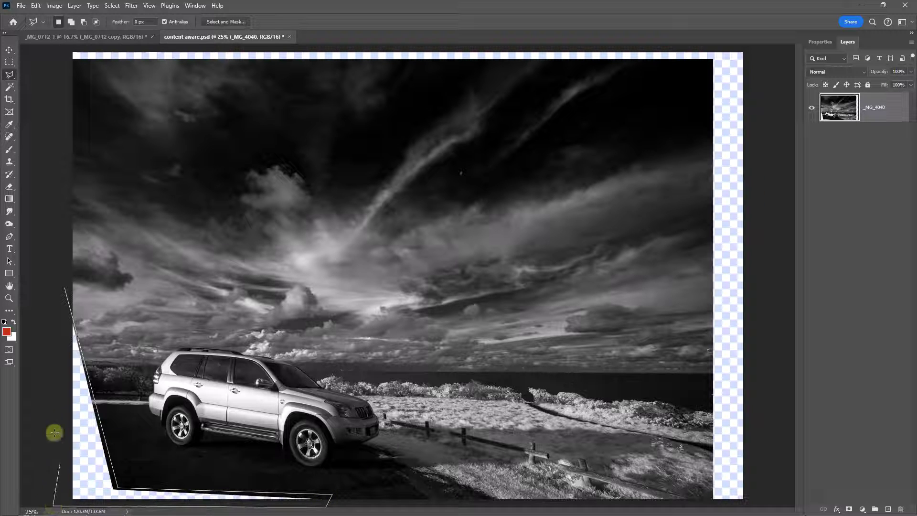
{"action": "left_click", "coordinate": [63, 290]}
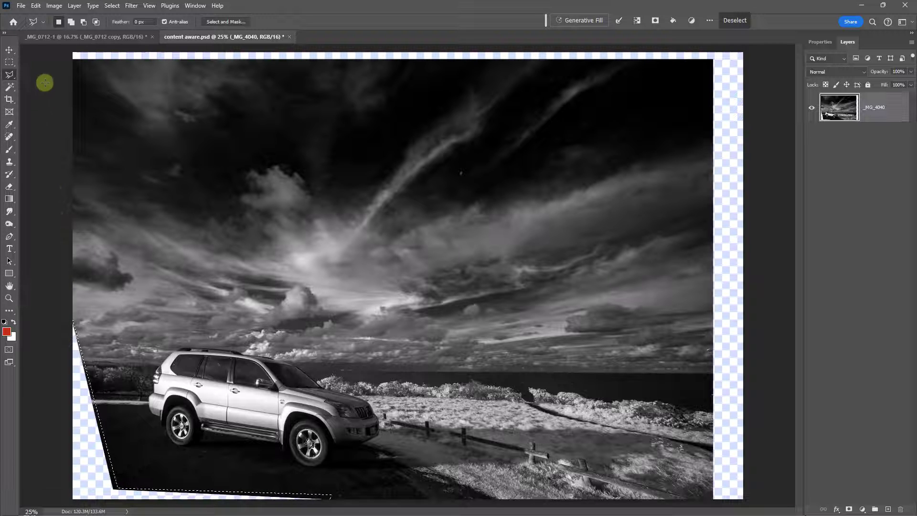
{"action": "left_click", "coordinate": [36, 6]}
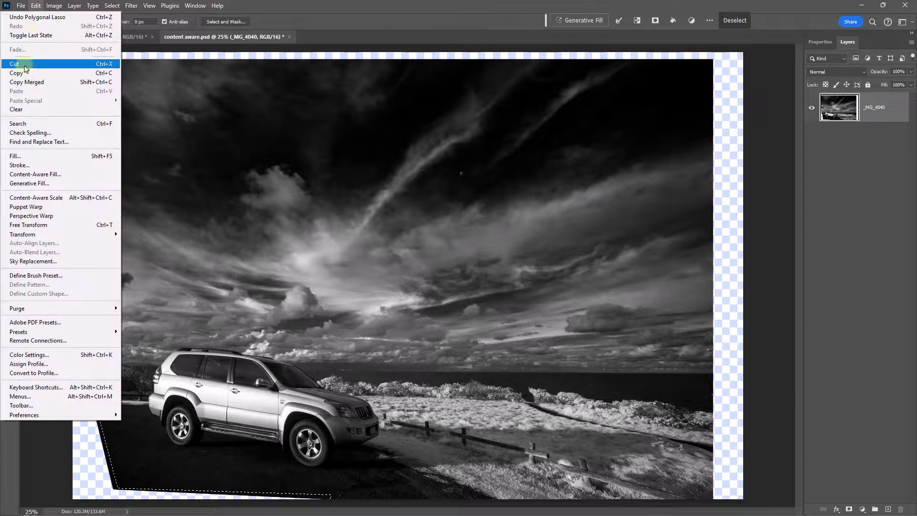
{"action": "left_click", "coordinate": [21, 174]}
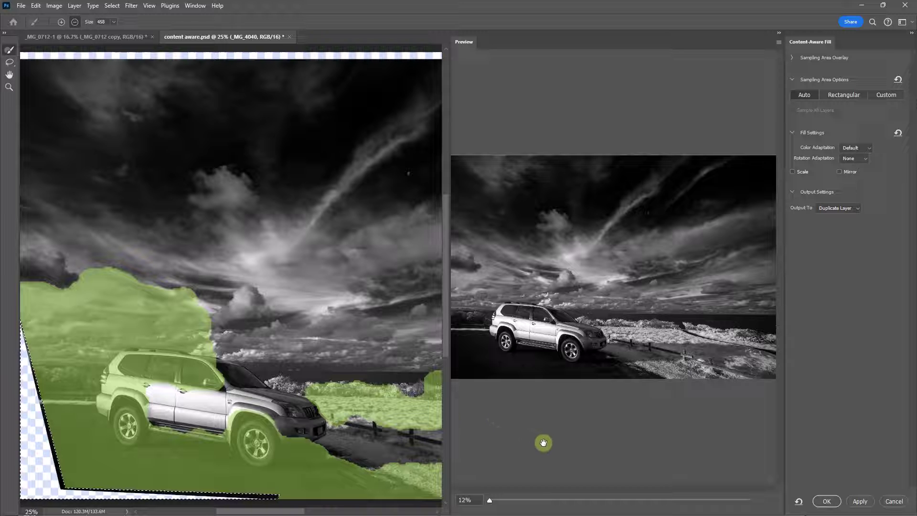
- Fill the car photo's left gap with road onto a new layer
{"action": "left_click", "coordinate": [857, 208]}
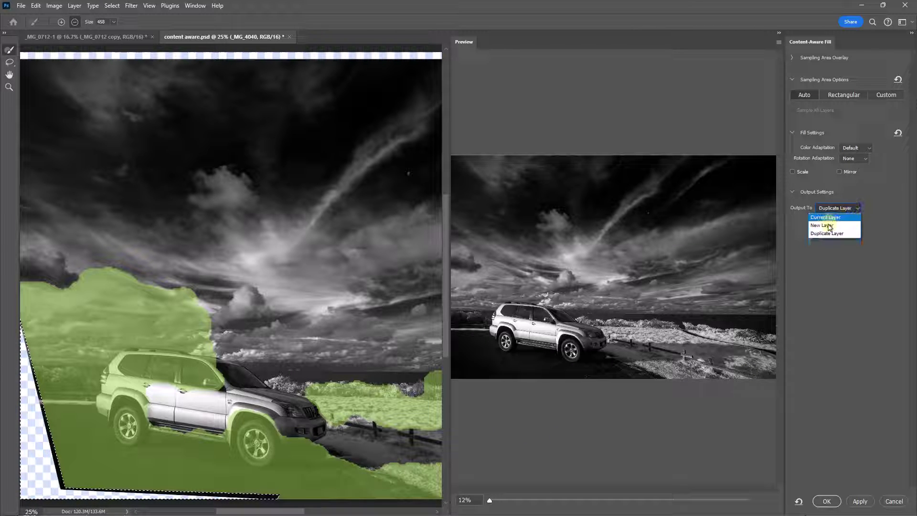
{"action": "left_click", "coordinate": [826, 225]}
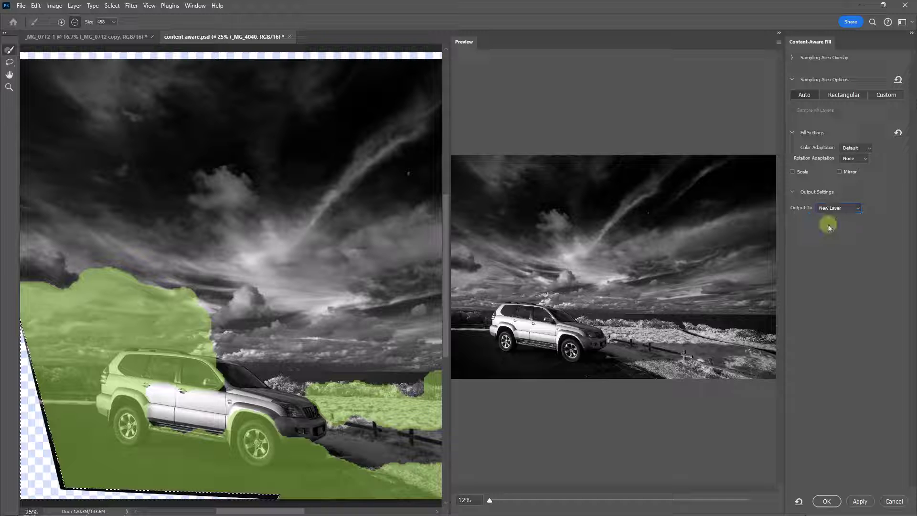
{"action": "left_click", "coordinate": [826, 501]}
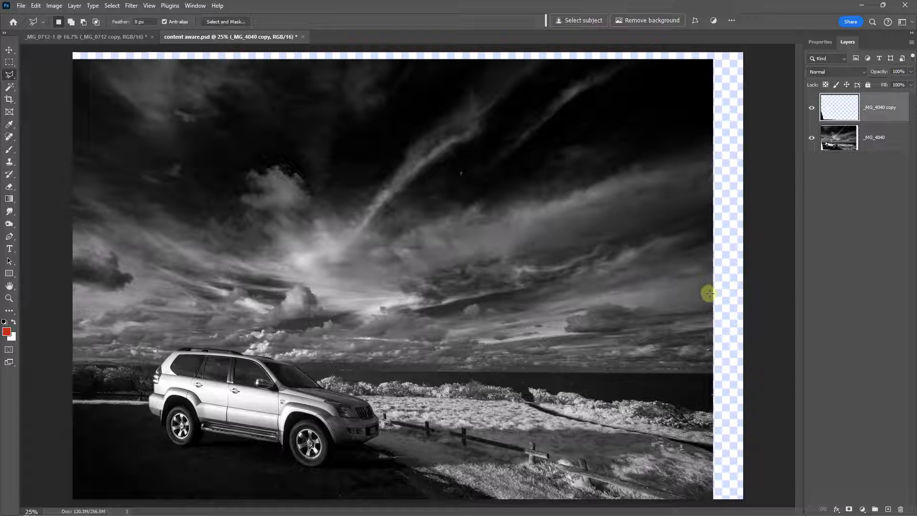
- Target the _MG_4040 layer and marquee-select the transparent strip along the photo's right edge
{"action": "left_click", "coordinate": [840, 138]}
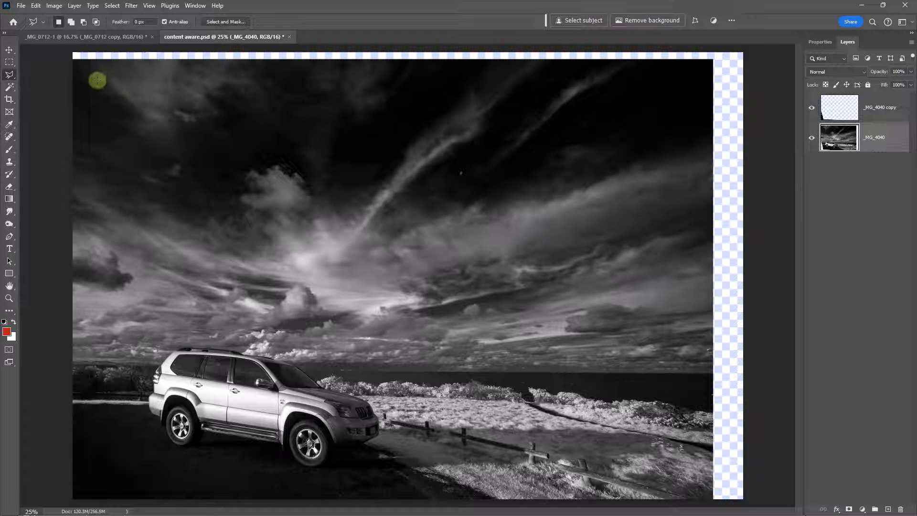
{"action": "left_click", "coordinate": [9, 63]}
{"action": "left_click", "coordinate": [29, 62]}
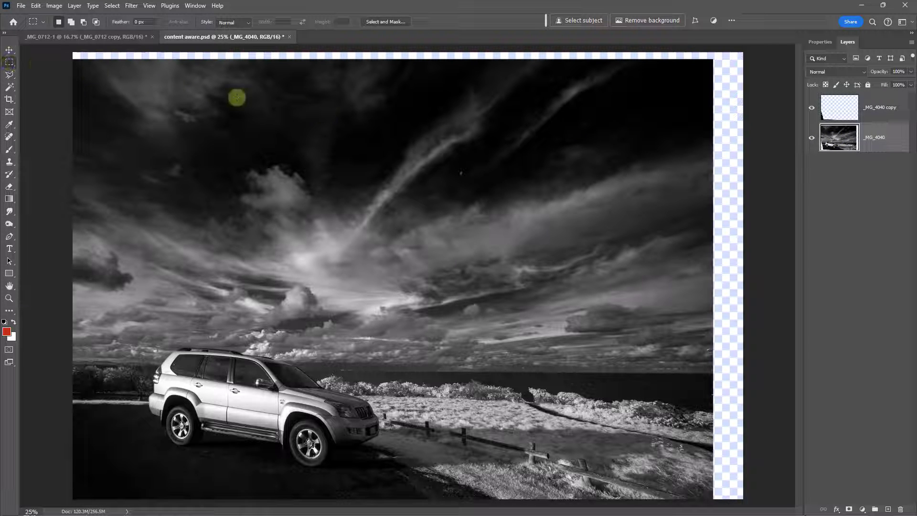
{"action": "left_click_drag", "start_coordinate": [710, 48], "coordinate": [752, 497]}
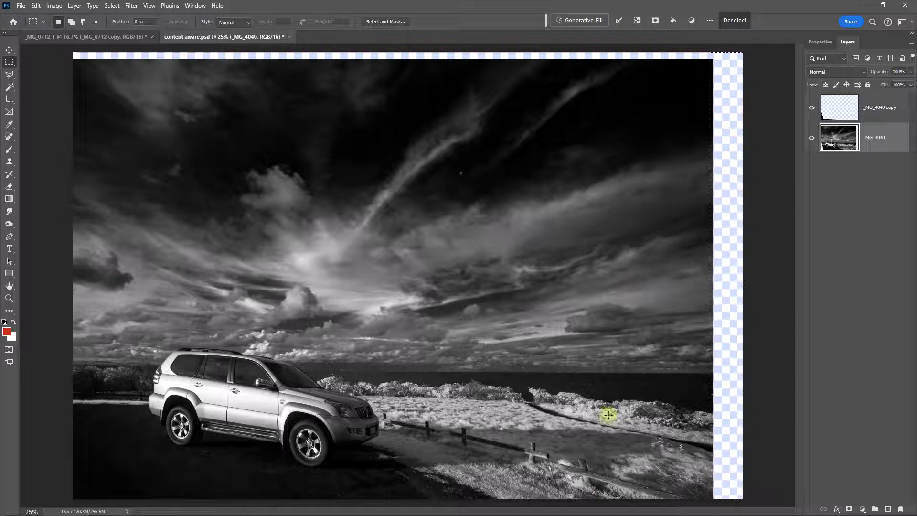
- Content-Aware Fill the right-edge strip with sky and grass onto new layer _MG_4040 copy 2
{"action": "left_click", "coordinate": [35, 6]}
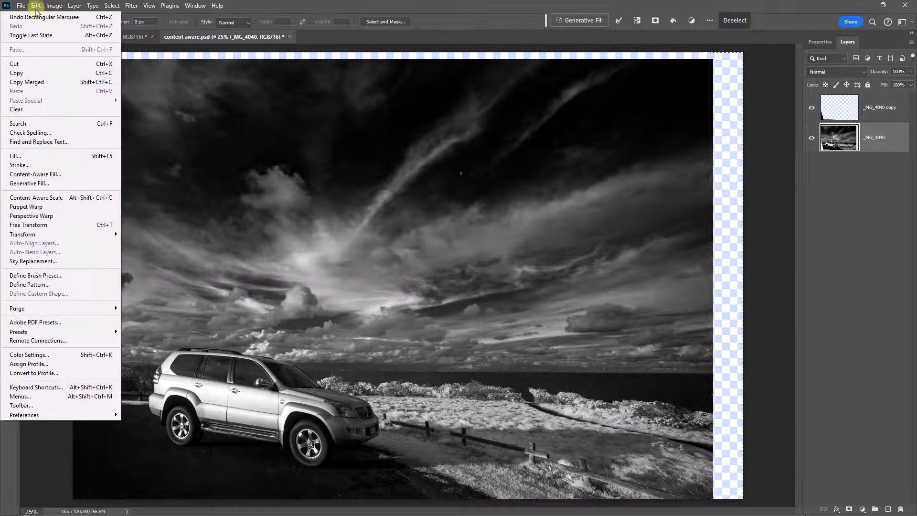
{"action": "left_click", "coordinate": [28, 174]}
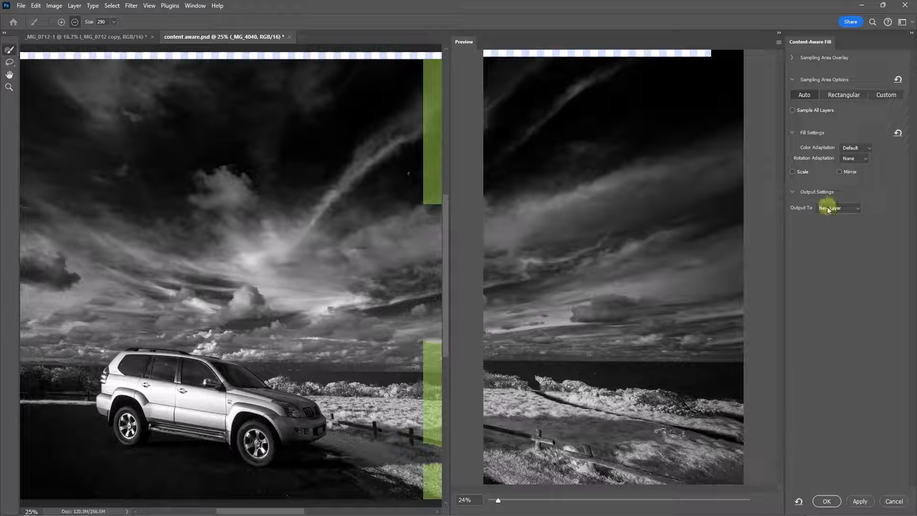
{"action": "left_click", "coordinate": [826, 502]}
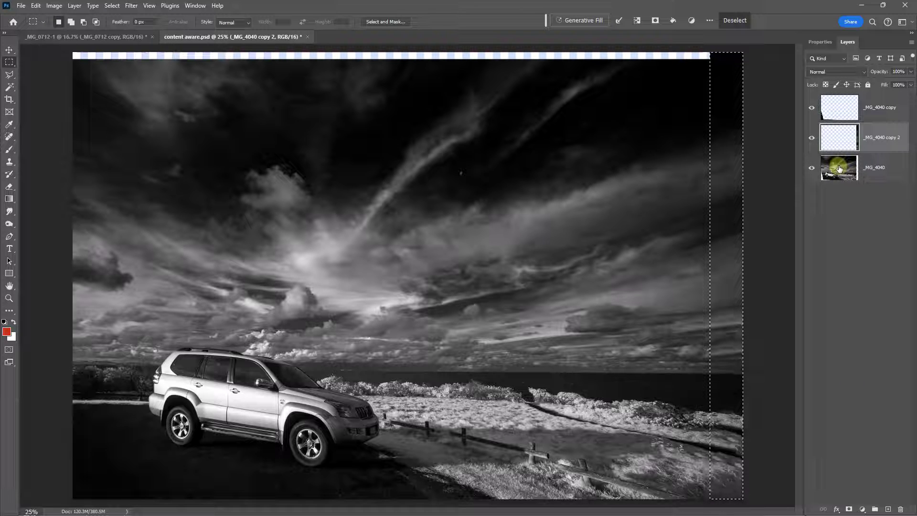
- Marquee the top transparent strip on _MG_4040 and Content-Aware Fill it into _MG_4040 copy 3
{"action": "left_click", "coordinate": [836, 170]}
{"action": "left_click_drag", "start_coordinate": [68, 46], "coordinate": [730, 61]}
{"action": "left_click", "coordinate": [36, 6]}
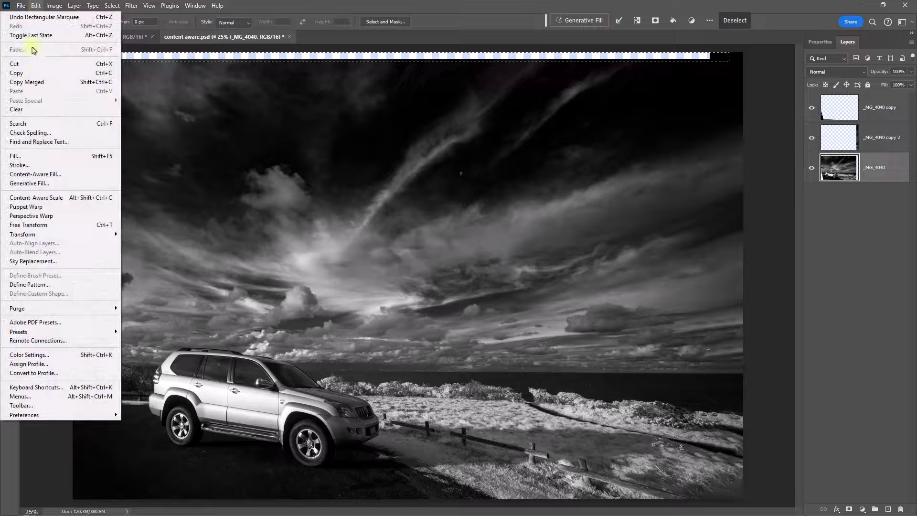
{"action": "left_click", "coordinate": [22, 175]}
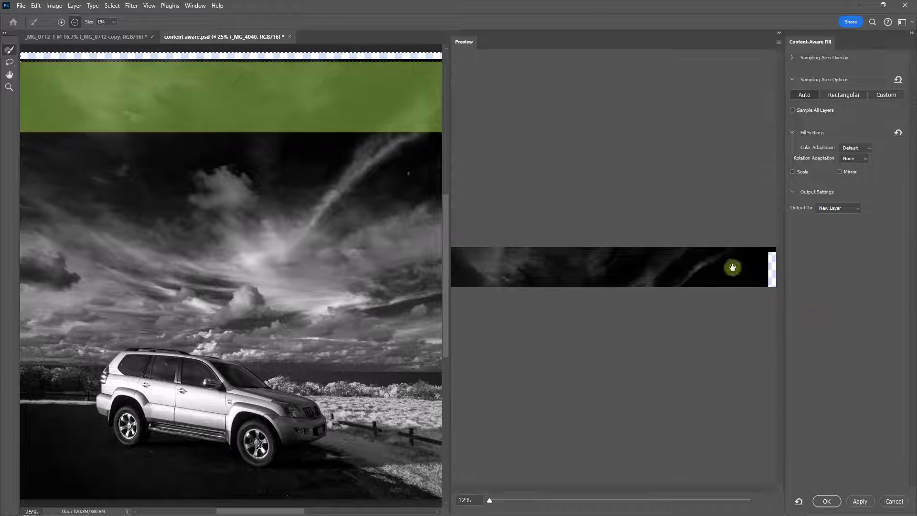
{"action": "left_click", "coordinate": [825, 501]}
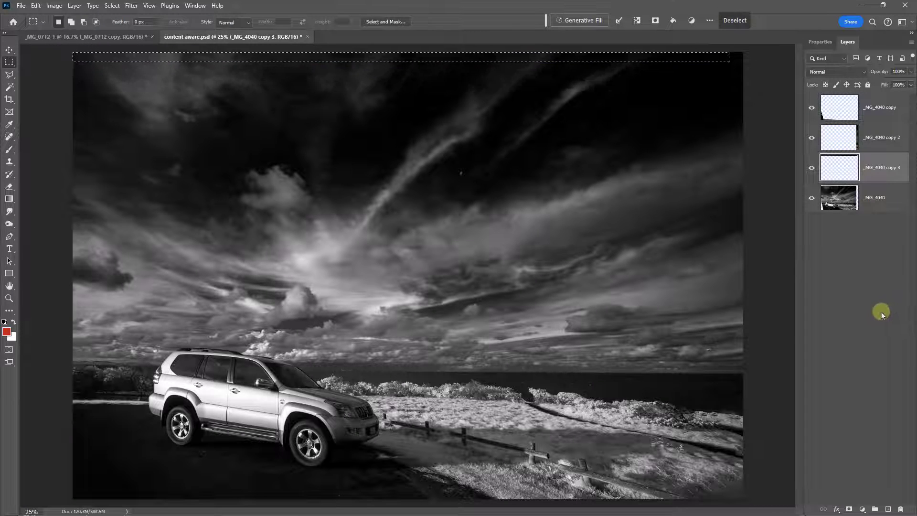
- Deselect the top strip and zoom in on the shoreline and fence at lower right
{"action": "key", "text": "ctrl+d"}
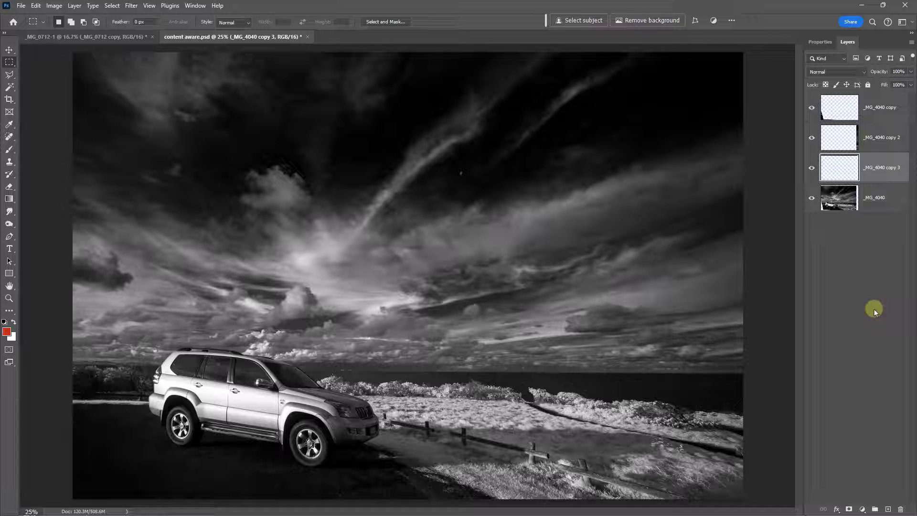
{"action": "left_click_drag", "start_coordinate": [717, 423], "coordinate": [590, 311]}
{"action": "left_click", "coordinate": [708, 410]}
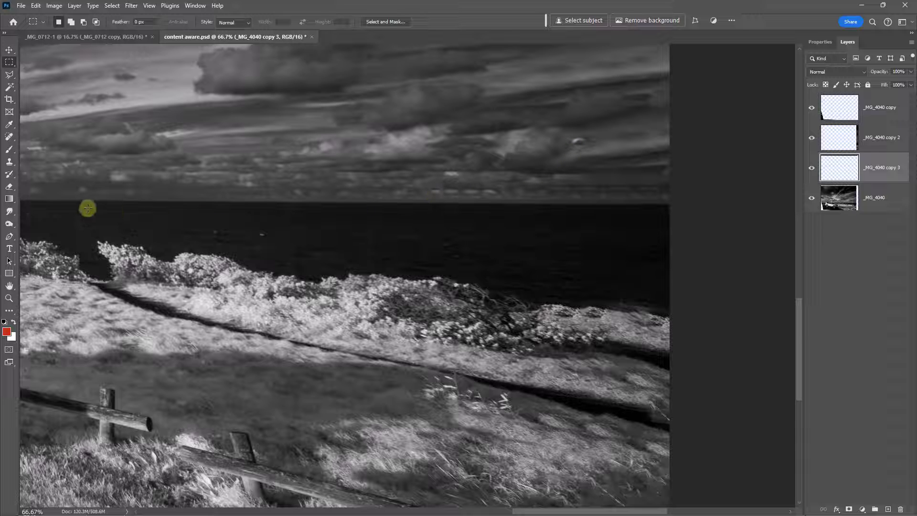
- Spot-heal a small blemish in the cloudy sky with the brush reduced to 90
{"action": "left_click_drag", "start_coordinate": [9, 137], "coordinate": [47, 136]}
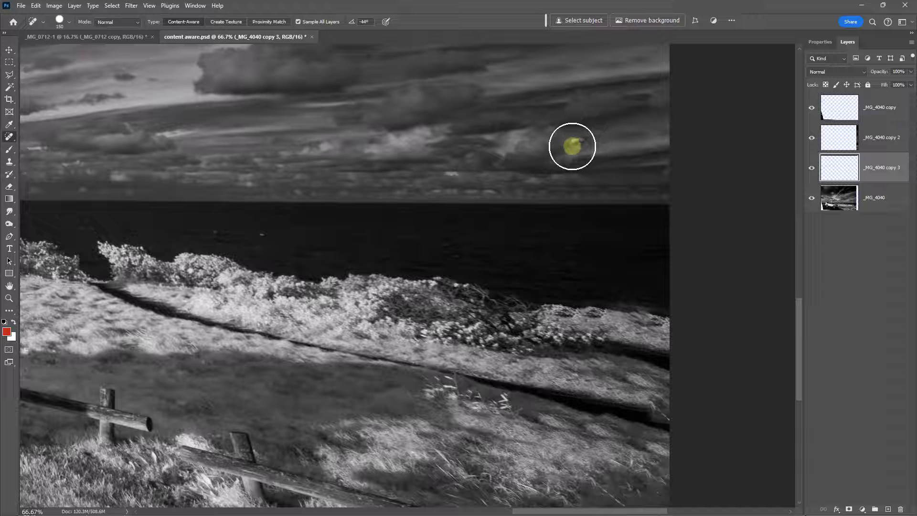
{"action": "key", "text": "bracketleft"}
{"action": "key", "text": "bracketleft"}
{"action": "key", "text": "bracketleft"}
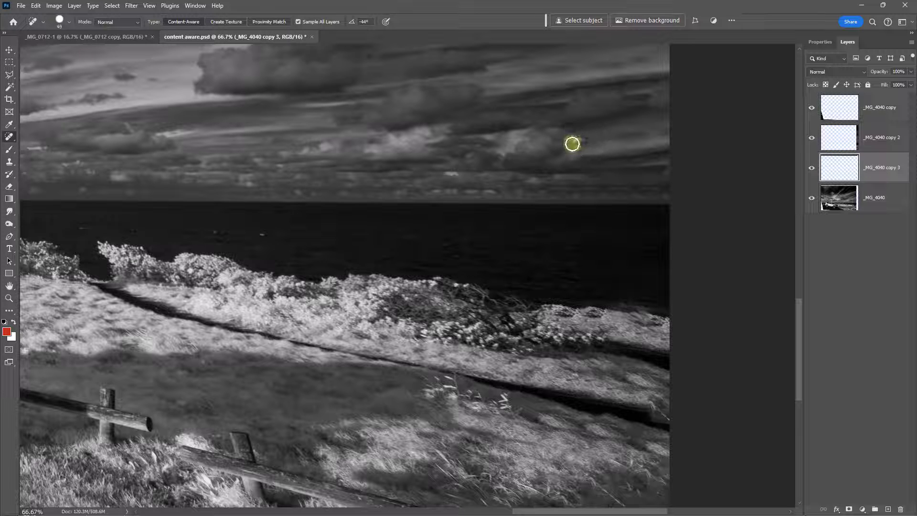
{"action": "left_click", "coordinate": [594, 142]}
- Flatten the car photo into one layer and spot-heal a grass patch near the right edge
{"action": "left_click", "coordinate": [911, 44]}
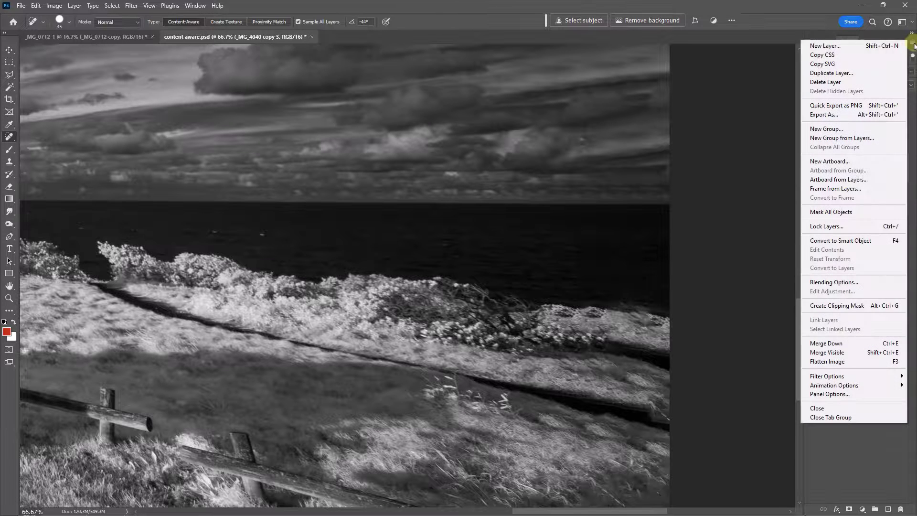
{"action": "left_click", "coordinate": [830, 362]}
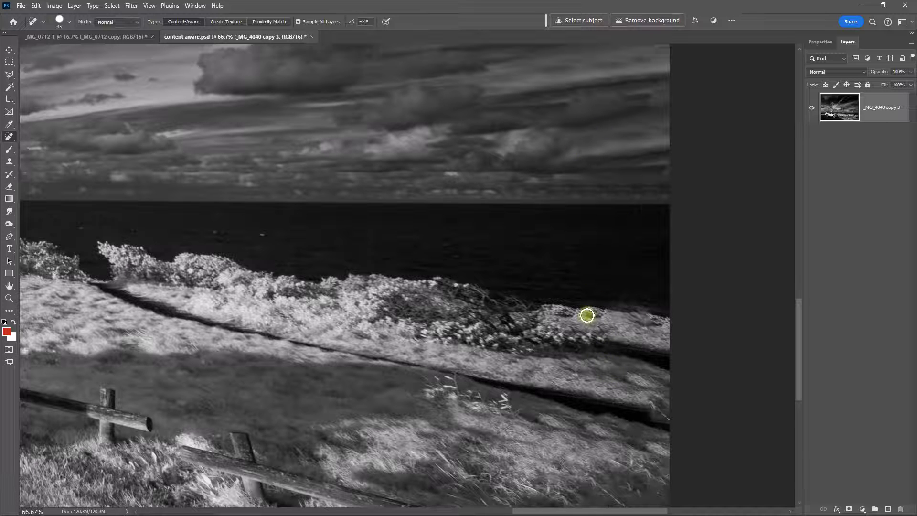
{"action": "left_click_drag", "start_coordinate": [588, 313], "coordinate": [641, 344]}
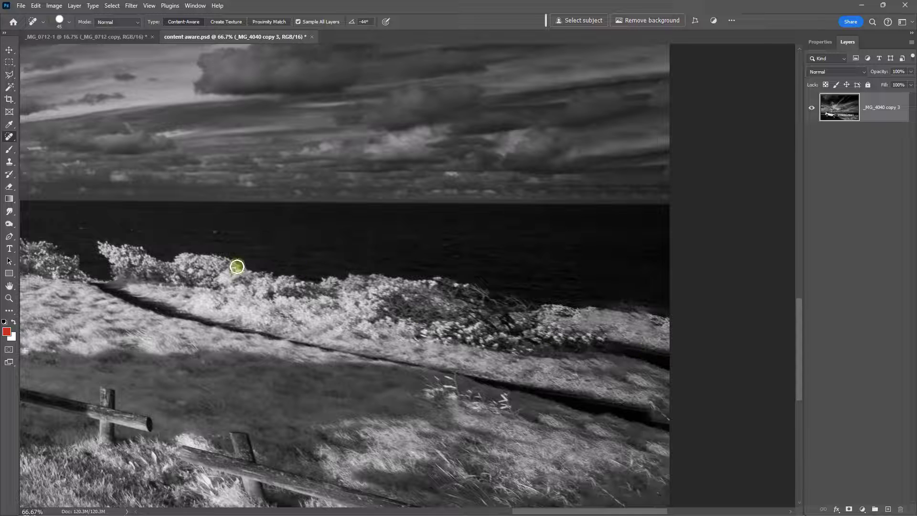
- Zoom in to check the moon in the sky, then fit the photo back on screen
{"action": "key", "text": "ctrl+0"}
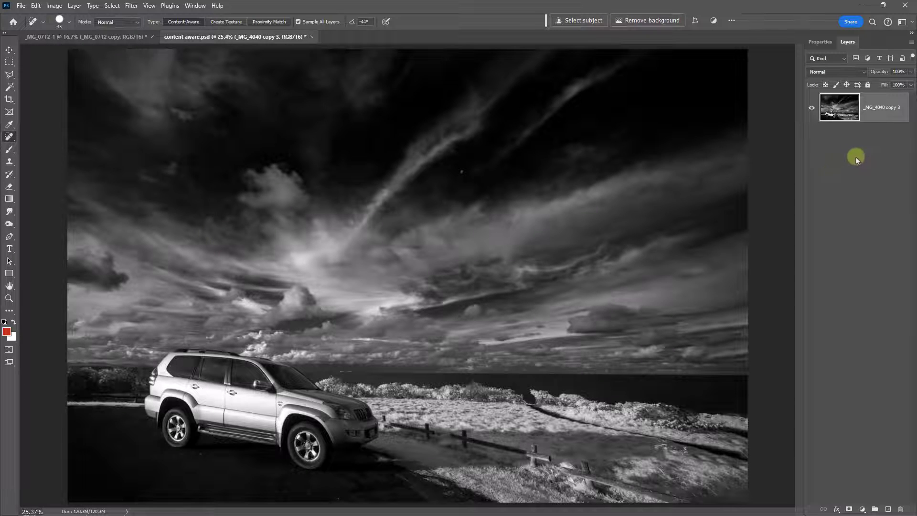
{"action": "key", "text": "ctrl+space"}
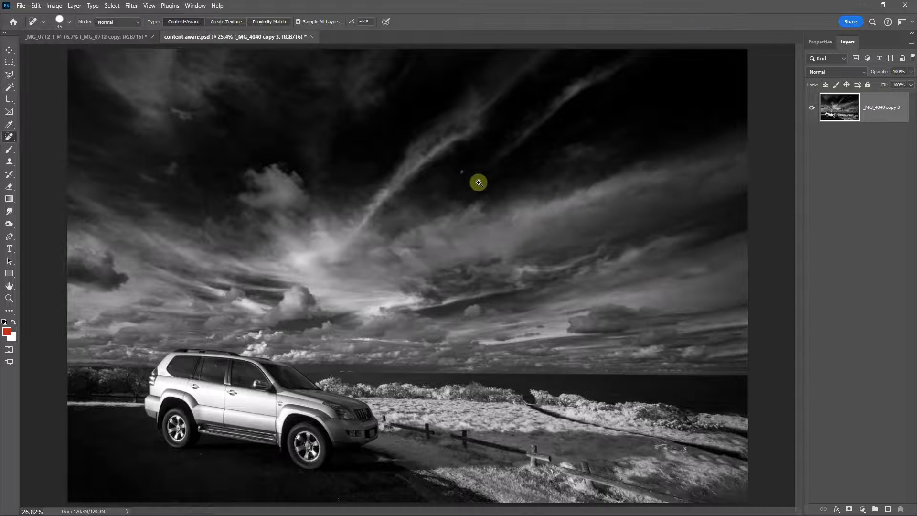
{"action": "left_click_drag", "start_coordinate": [479, 183], "coordinate": [532, 196]}
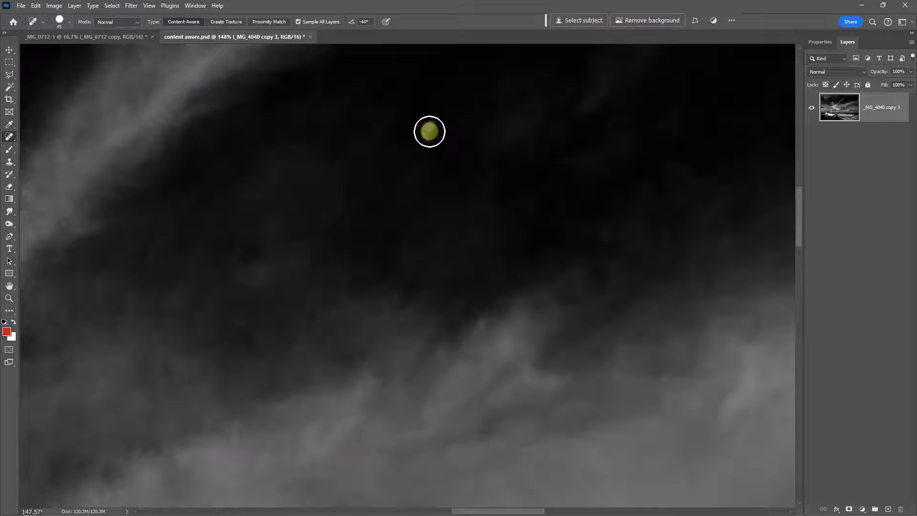
{"action": "key", "text": "ctrl+0"}
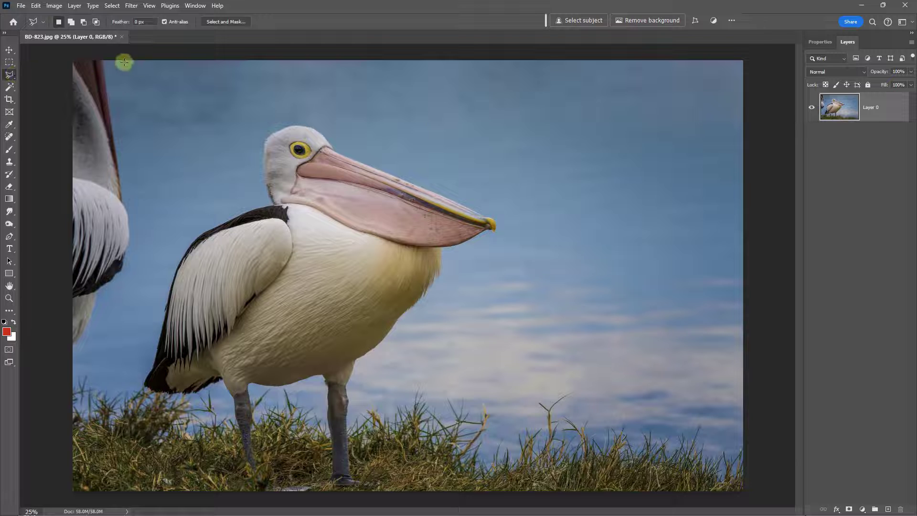
- Outline the cut-off pelican at the left edge with a Polygonal Lasso selection
{"action": "left_click", "coordinate": [105, 53]}
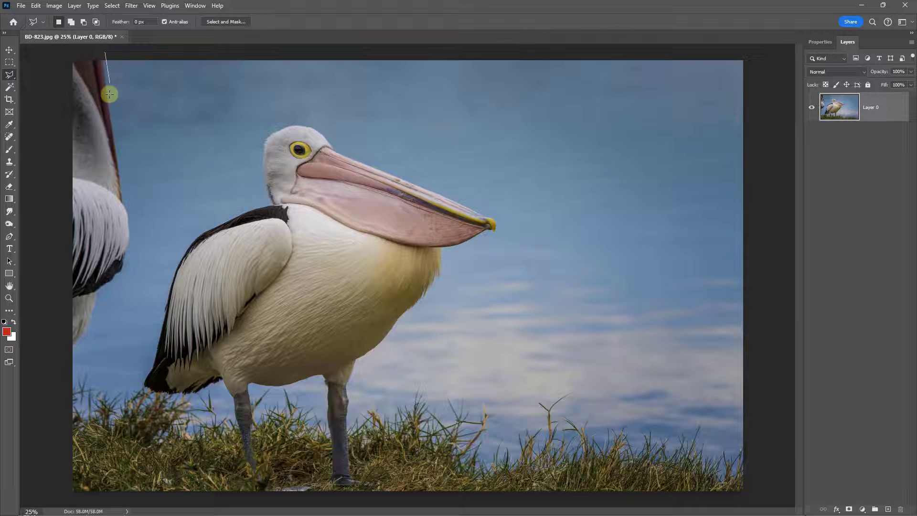
{"action": "left_click", "coordinate": [123, 166]}
{"action": "left_click", "coordinate": [131, 214]}
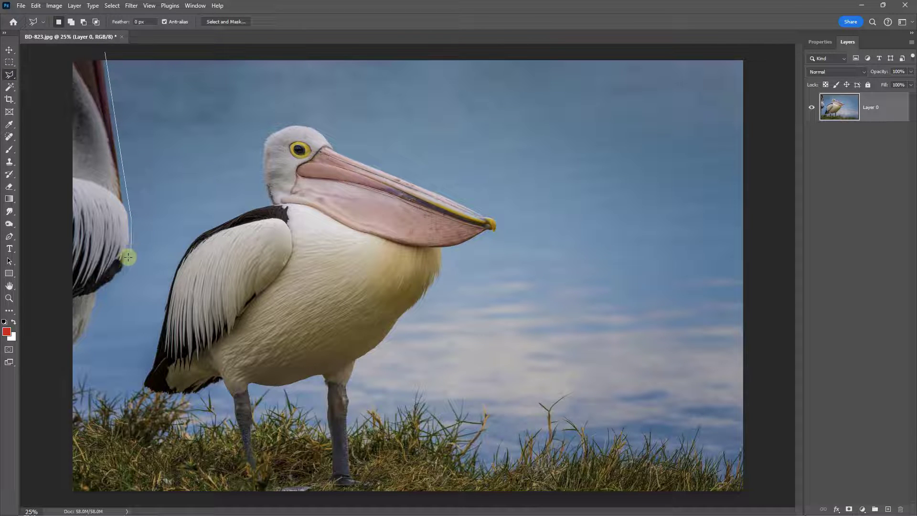
{"action": "left_click", "coordinate": [123, 276]}
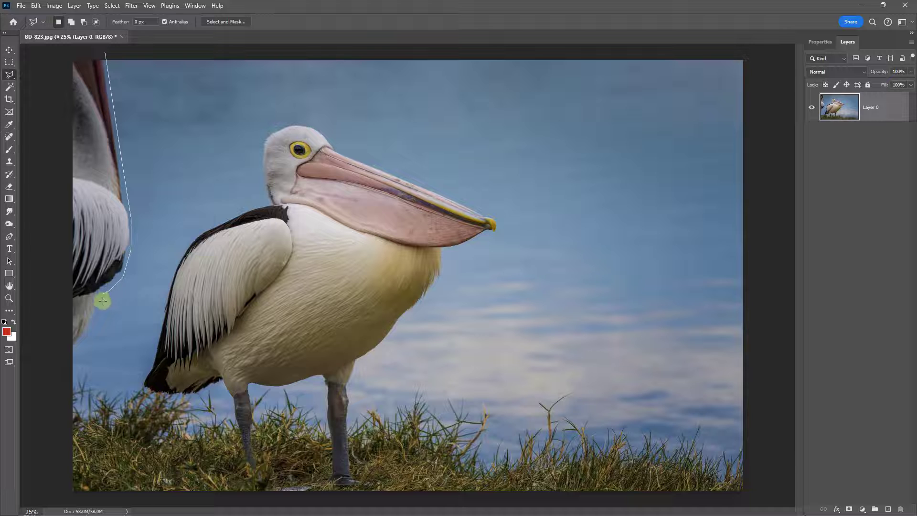
{"action": "left_click", "coordinate": [102, 294]}
{"action": "left_click", "coordinate": [80, 351]}
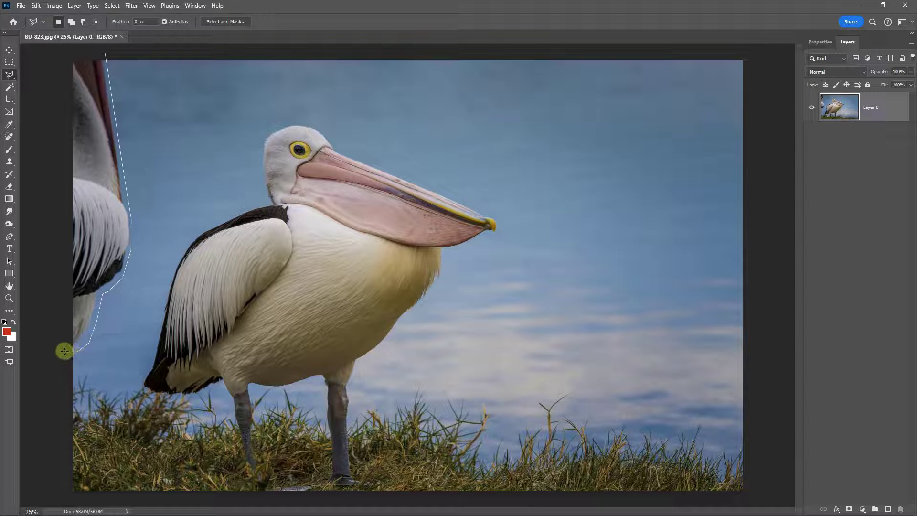
{"action": "left_click", "coordinate": [62, 351]}
{"action": "left_click", "coordinate": [62, 48]}
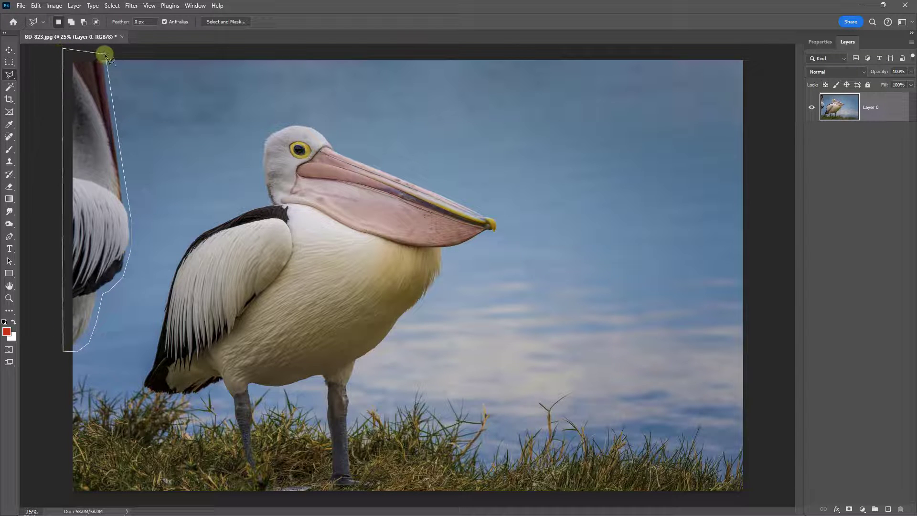
{"action": "left_click", "coordinate": [105, 54]}
- Content-Aware Fill the pelican away onto Layer 0 copy and clear the selection
{"action": "left_click", "coordinate": [36, 6]}
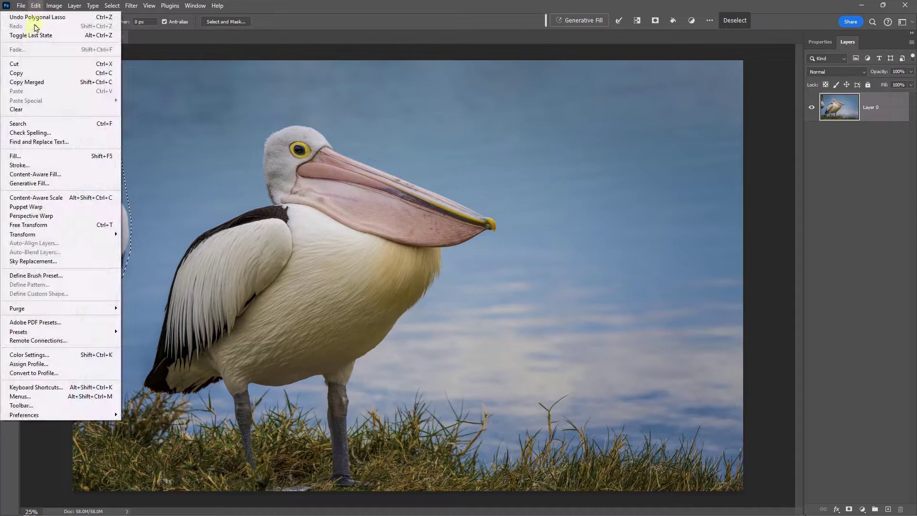
{"action": "left_click", "coordinate": [24, 175]}
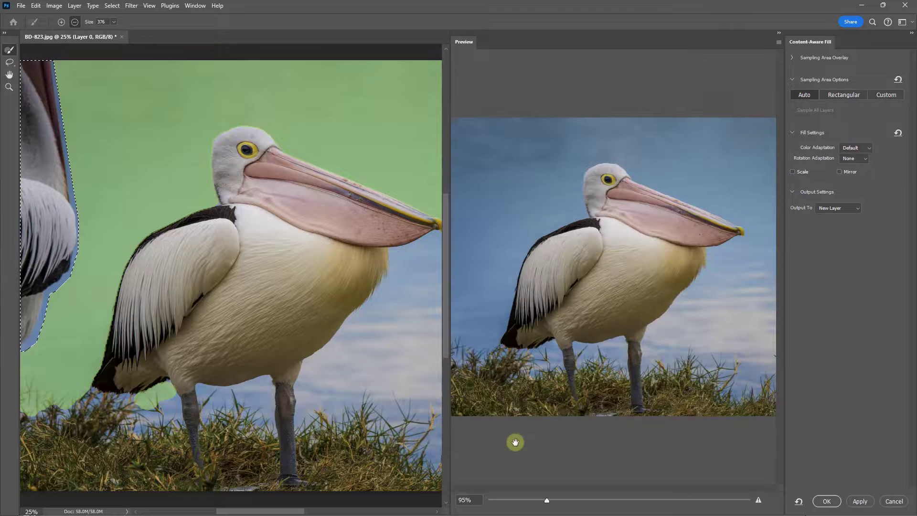
{"action": "left_click", "coordinate": [826, 502]}
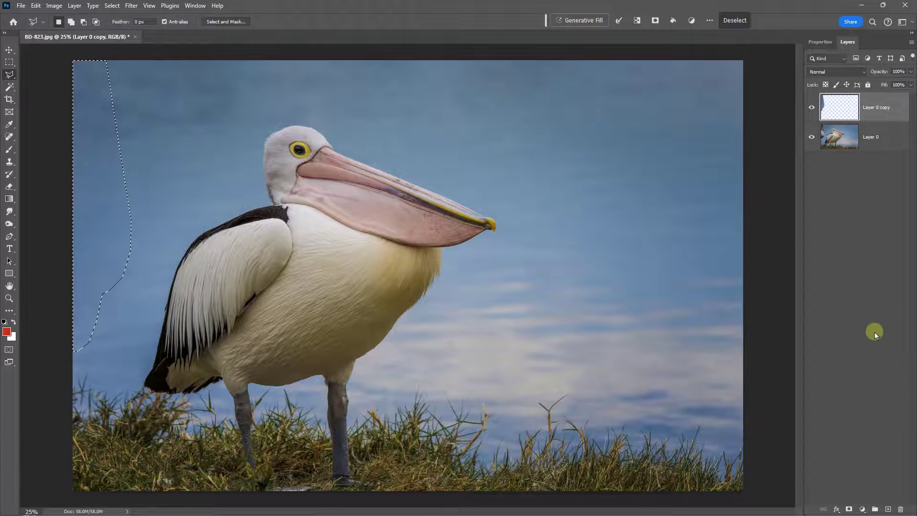
{"action": "key", "text": "ctrl+d"}
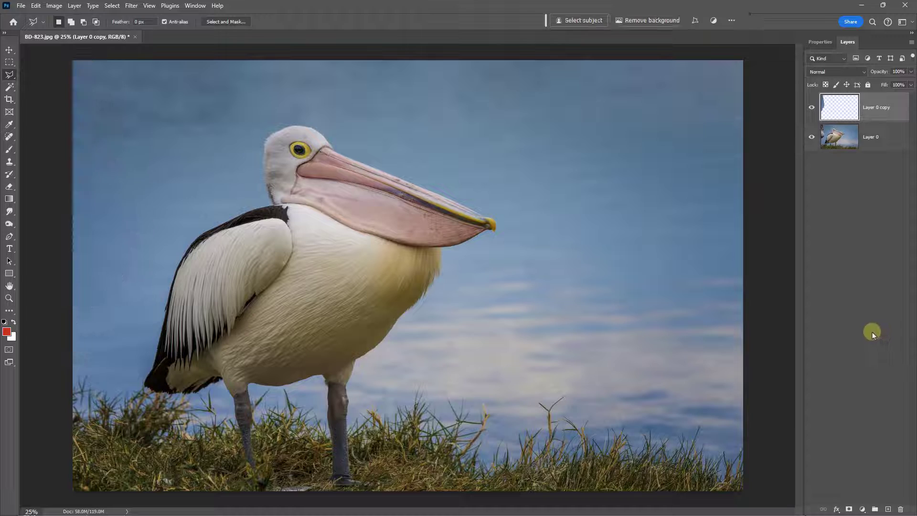
{"action": "left_click", "coordinate": [864, 329]}
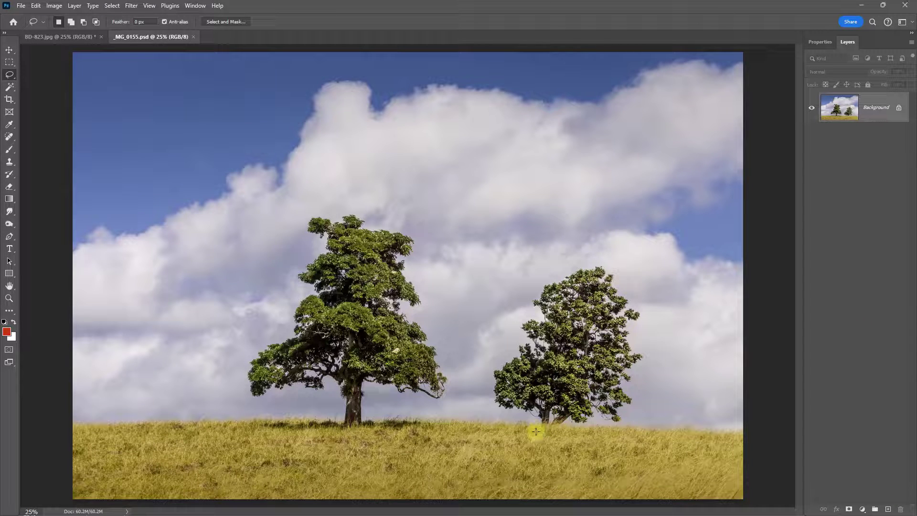
- Lasso around the smaller right-hand tree, then add extra area along its left with Add to Selection
{"action": "left_click_drag", "start_coordinate": [536, 430], "coordinate": [512, 414]}
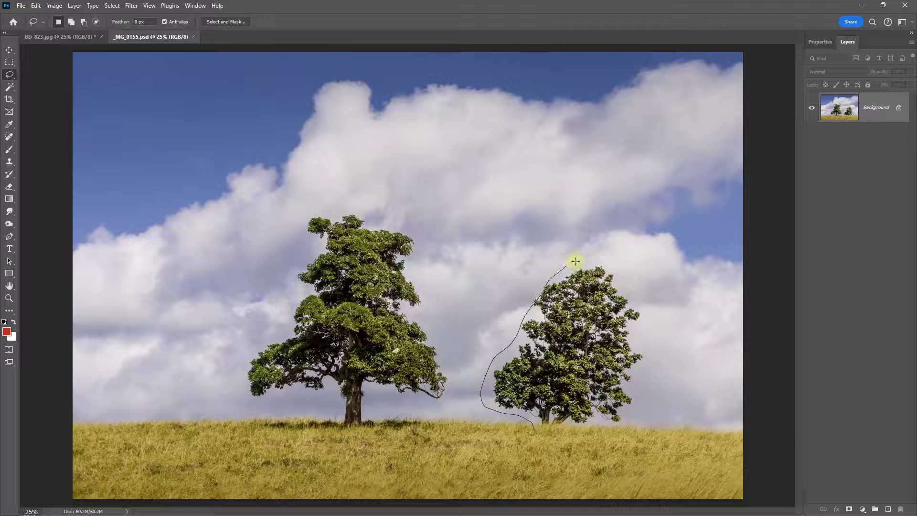
{"action": "mouse_move", "coordinate": [644, 370]}
{"action": "left_mouse_down"}
{"action": "mouse_move", "coordinate": [642, 405]}
{"action": "mouse_move", "coordinate": [621, 435]}
{"action": "mouse_move", "coordinate": [536, 431]}
{"action": "left_mouse_up"}
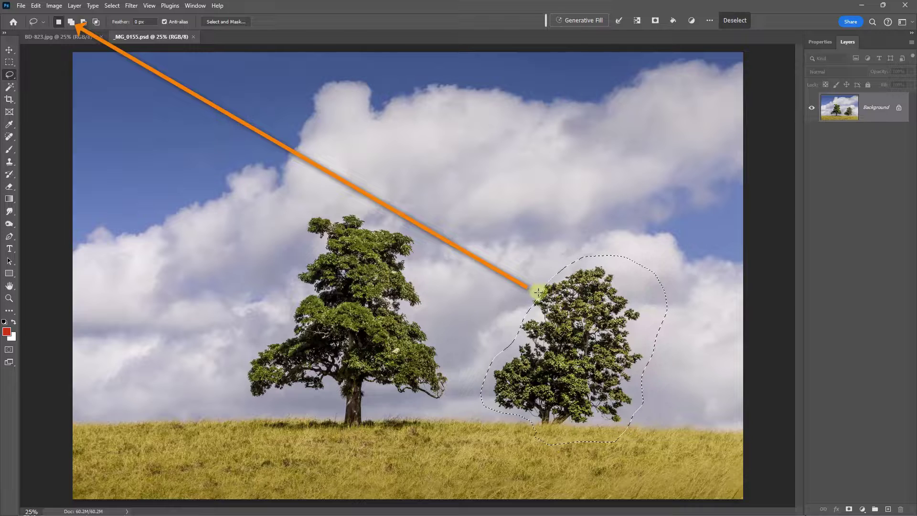
{"action": "left_click", "coordinate": [71, 22]}
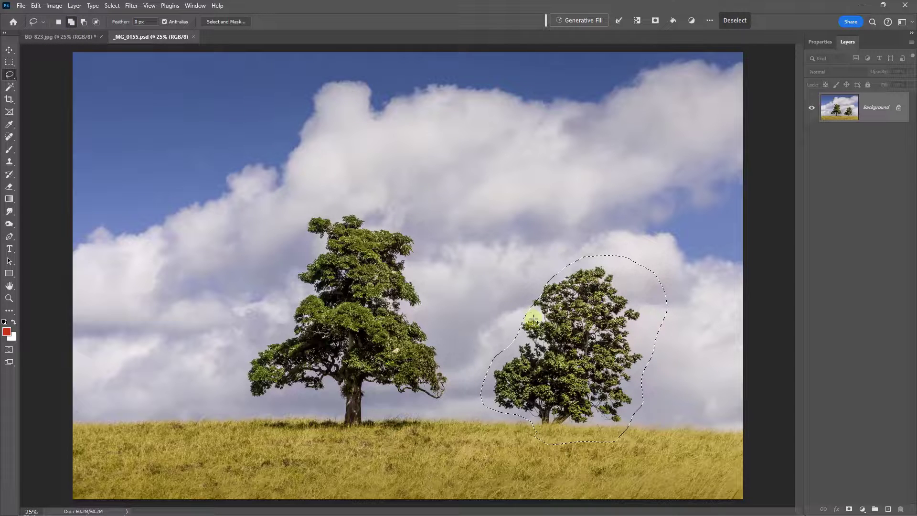
{"action": "mouse_move", "coordinate": [520, 306]}
{"action": "left_mouse_down"}
{"action": "mouse_move", "coordinate": [551, 308]}
{"action": "mouse_move", "coordinate": [561, 283]}
{"action": "mouse_move", "coordinate": [537, 279]}
{"action": "mouse_move", "coordinate": [525, 310]}
{"action": "left_mouse_up"}
- Content-Aware Fill the right-hand tree away, deselect, and flatten into one Background layer
{"action": "left_click", "coordinate": [36, 6]}
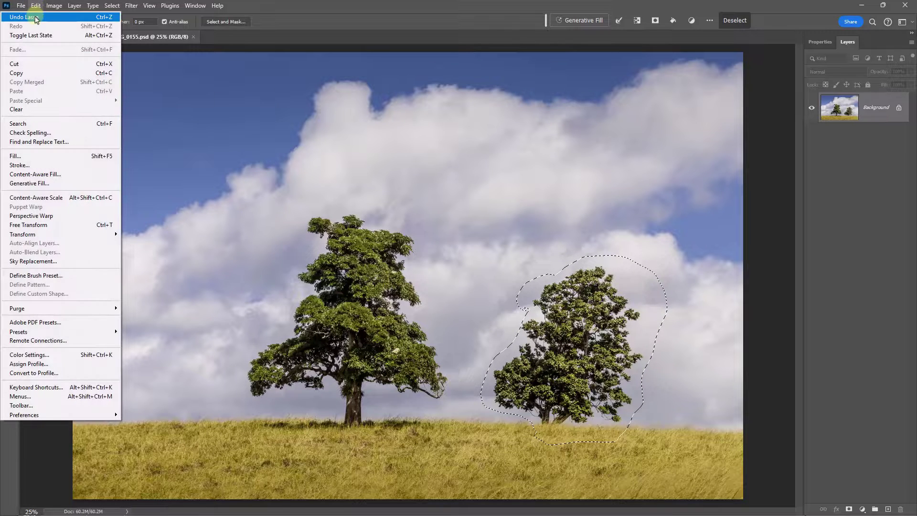
{"action": "left_click", "coordinate": [32, 175]}
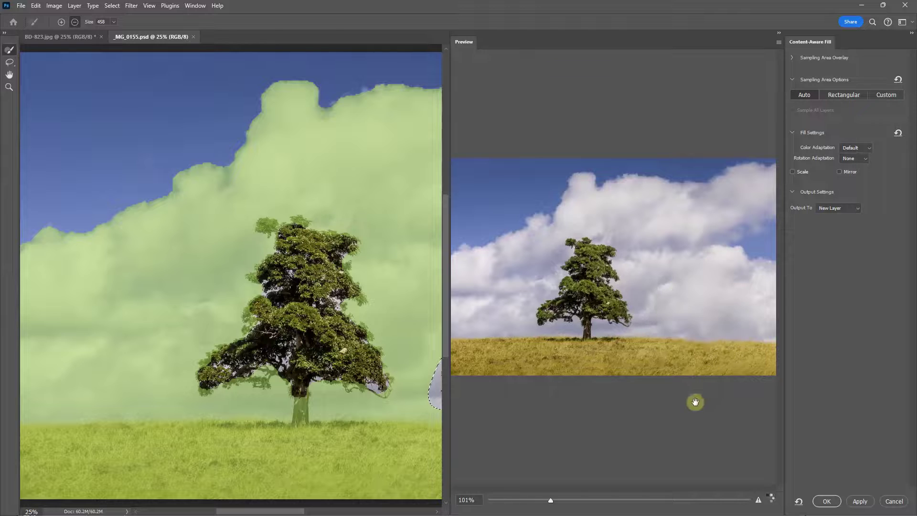
{"action": "left_click", "coordinate": [825, 489]}
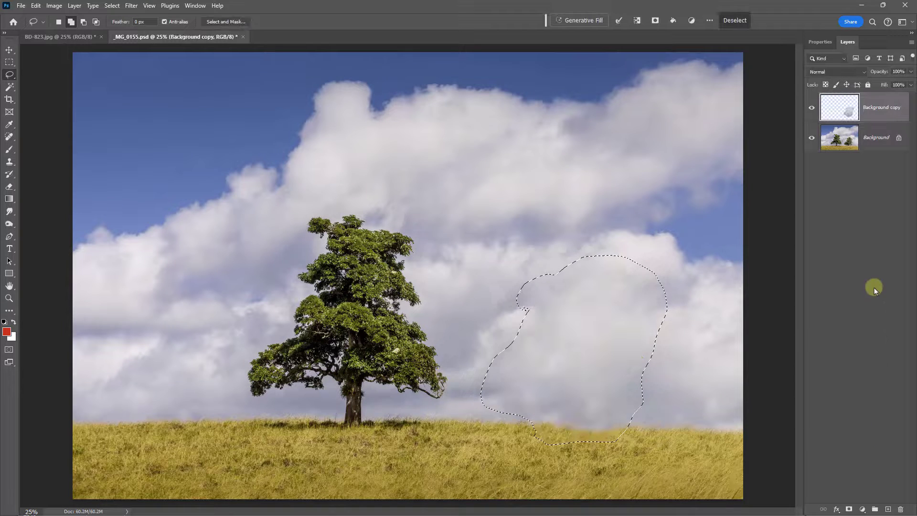
{"action": "key", "text": "ctrl+d"}
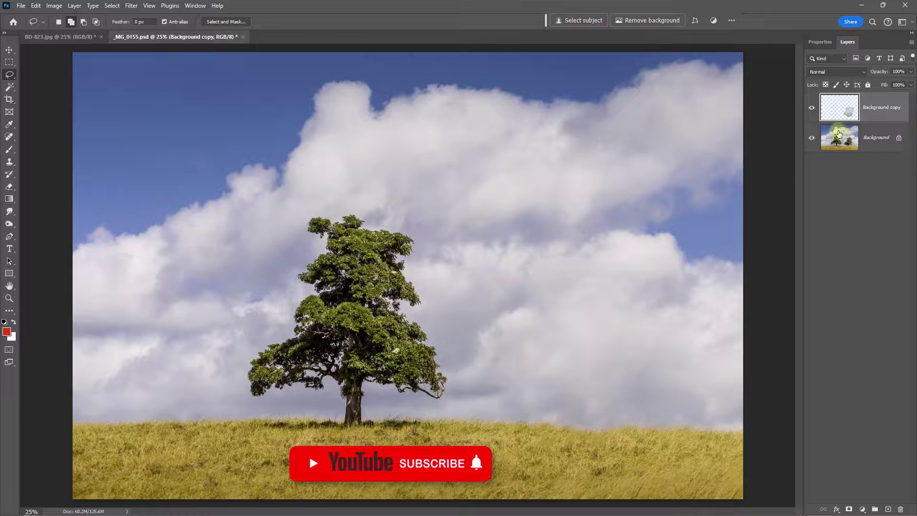
{"action": "left_click", "coordinate": [912, 42]}
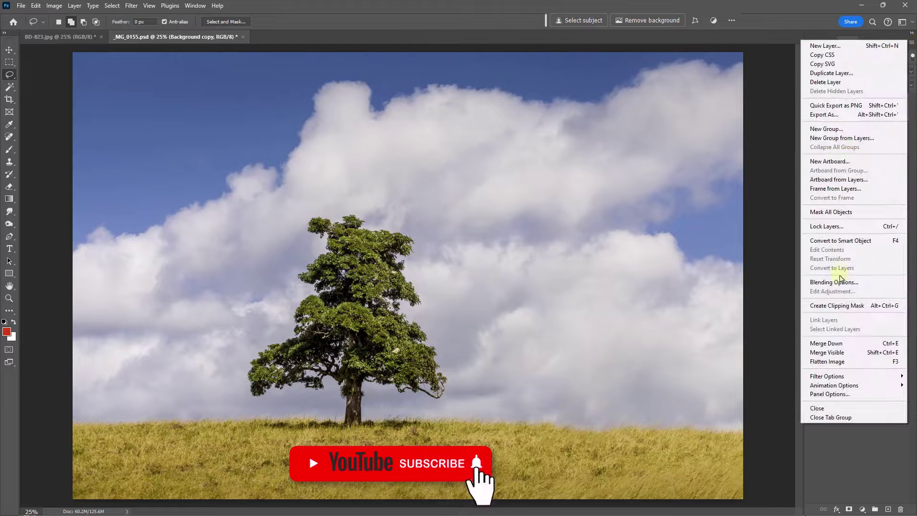
{"action": "left_click", "coordinate": [830, 362]}
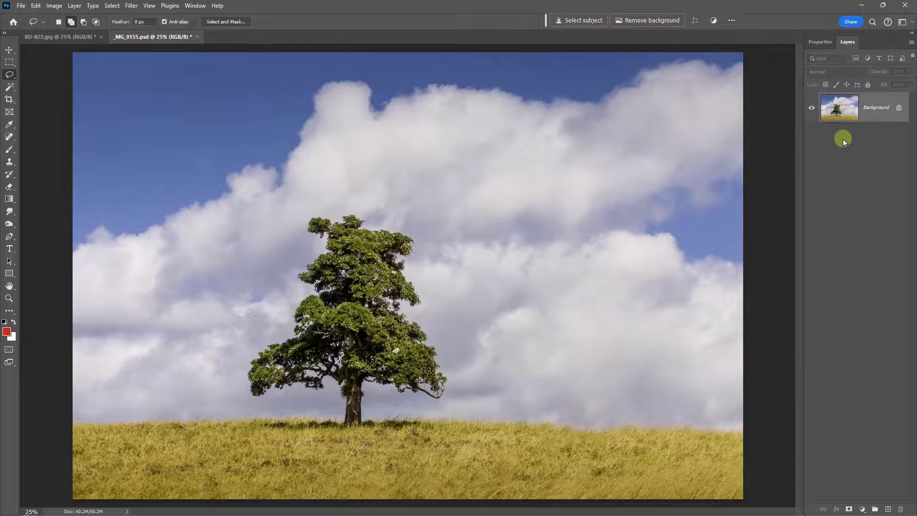